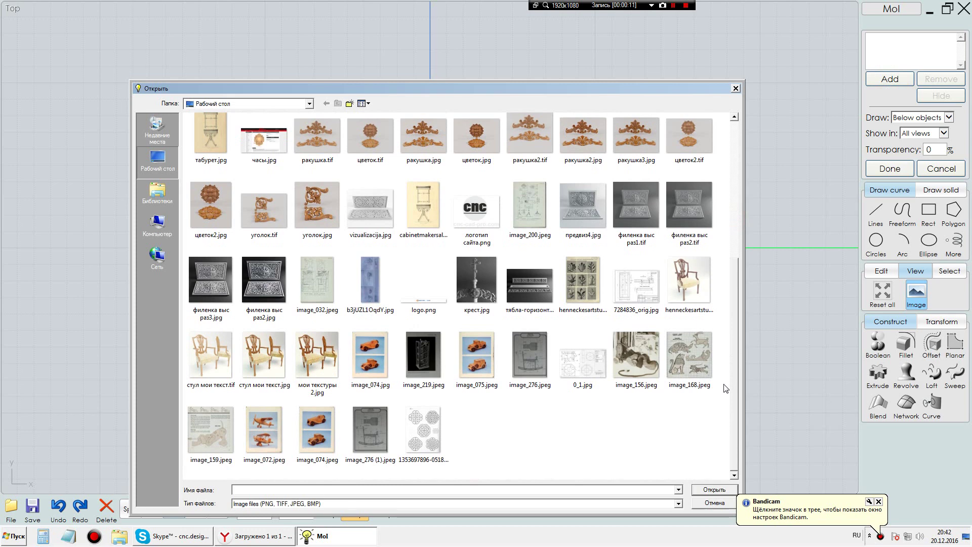
double_click(420, 419)
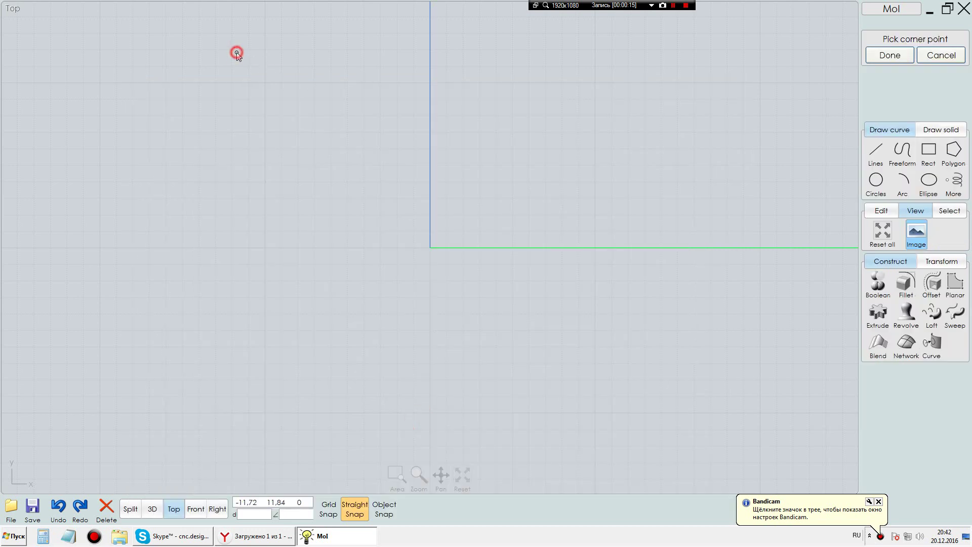
click(236, 53)
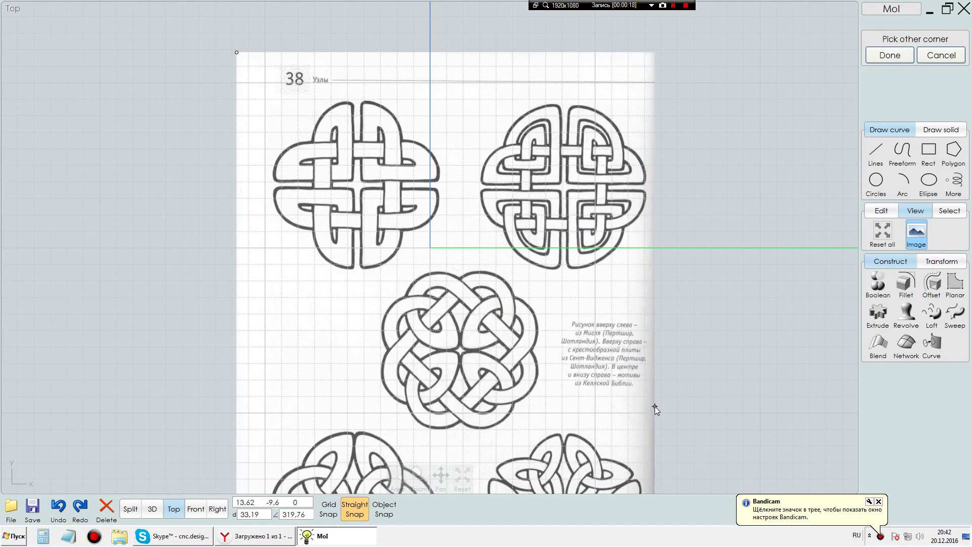
click(655, 406)
scroll(485, 279, up, 5)
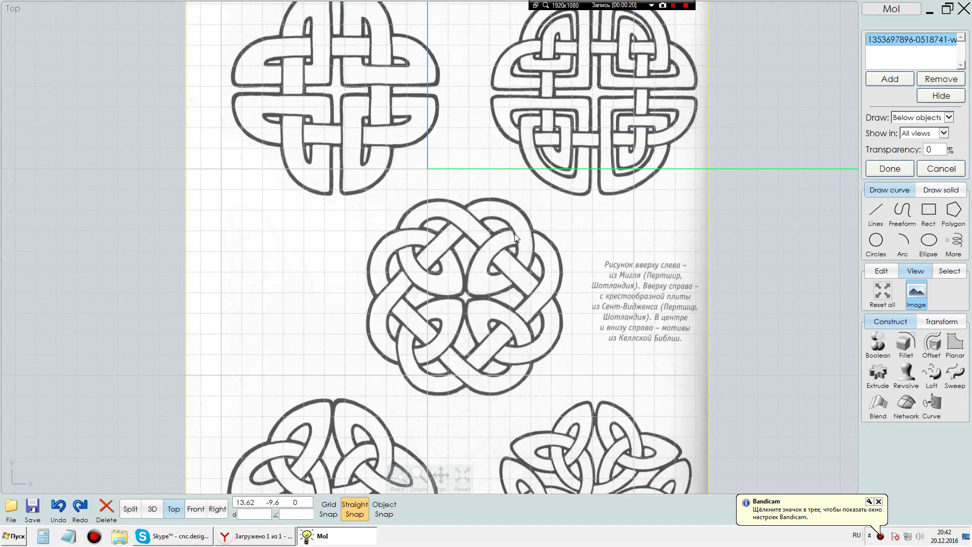
scroll(517, 259, up, 2)
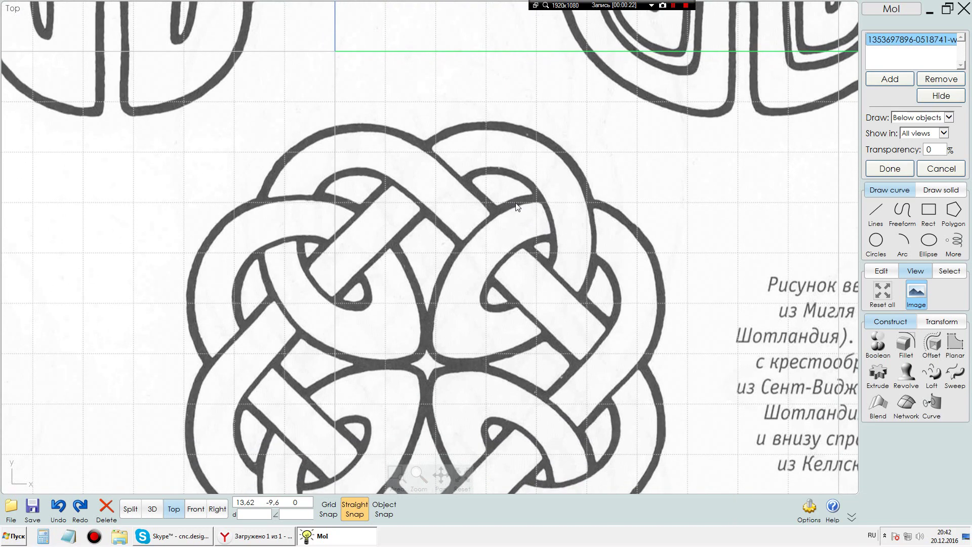
click(885, 169)
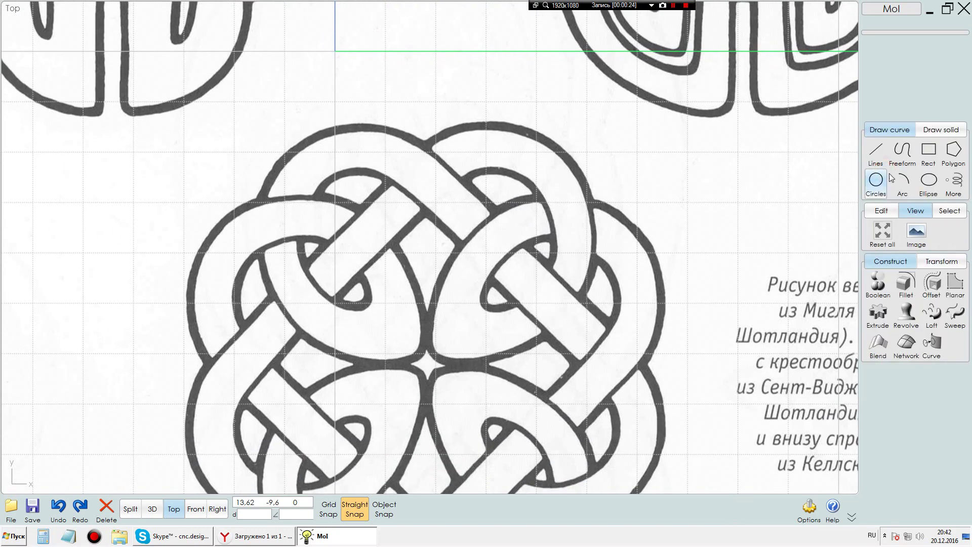
- Draw a three-point freeform curve through points along the inner edge of the central knot's upper-right loop
click(906, 155)
click(910, 157)
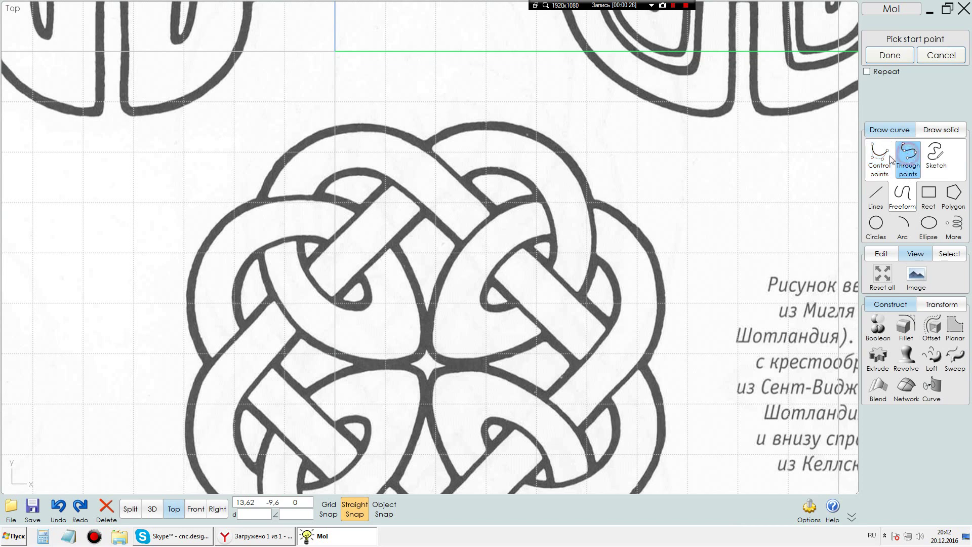
click(467, 176)
click(515, 176)
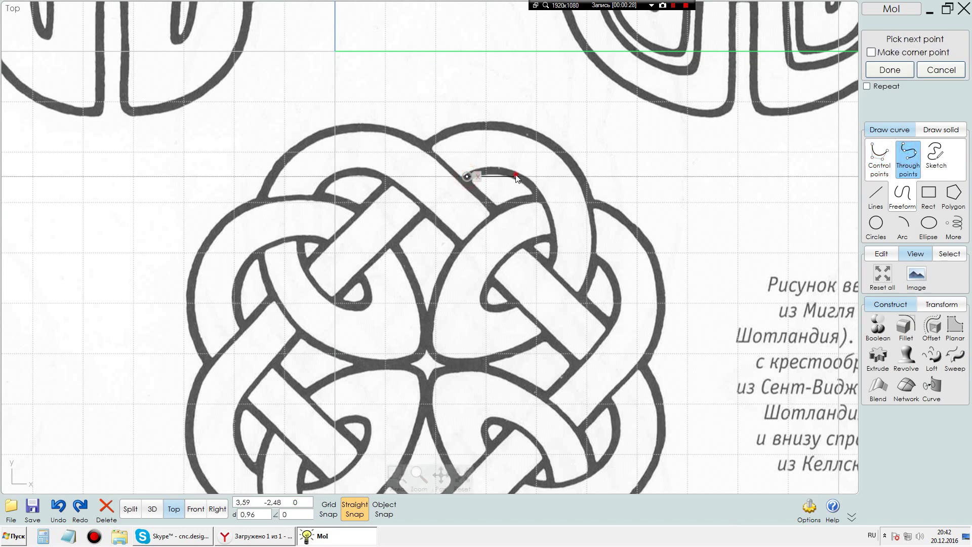
click(551, 264)
right_click(552, 266)
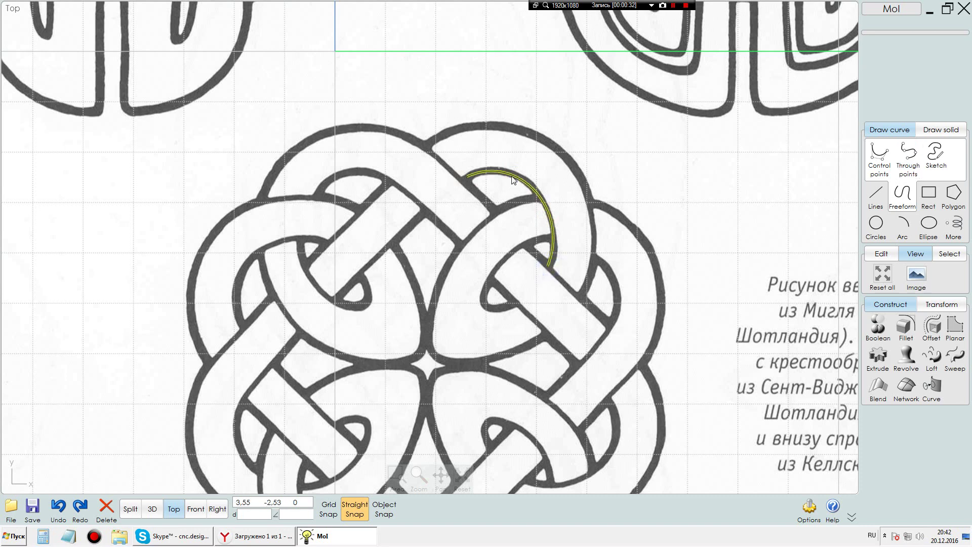
- Trace the outer edge of the same loop with a seven-point curve through points, starting from the band crossing
right_click(443, 142)
click(427, 144)
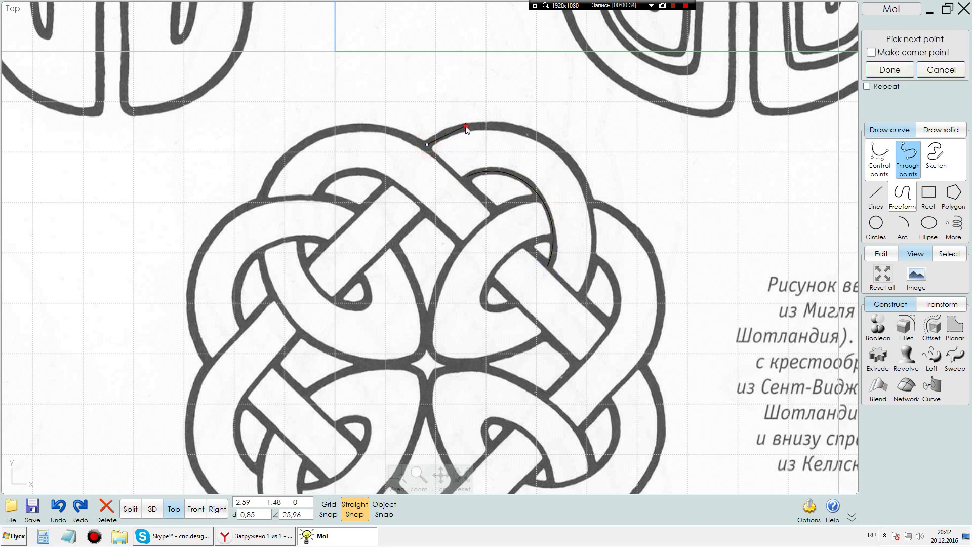
click(465, 126)
click(525, 131)
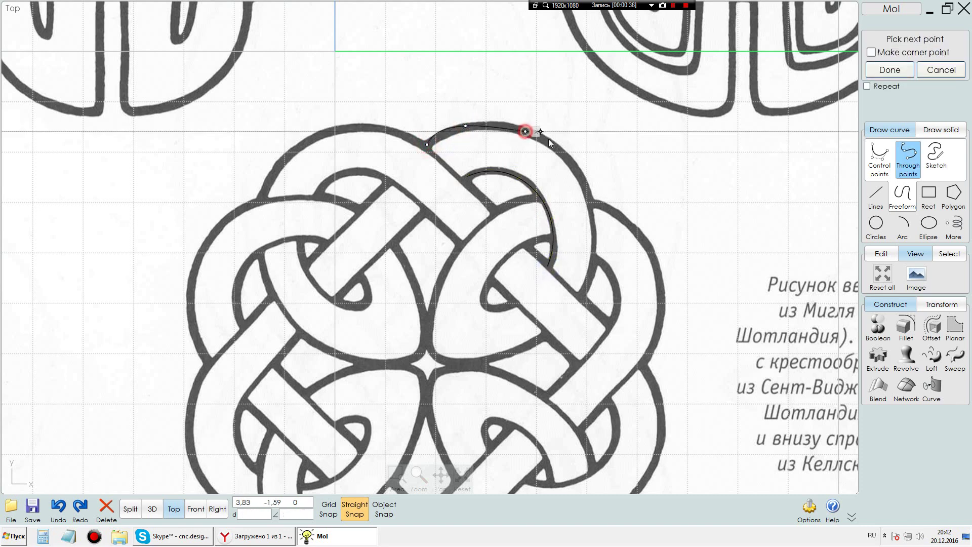
click(567, 157)
click(586, 194)
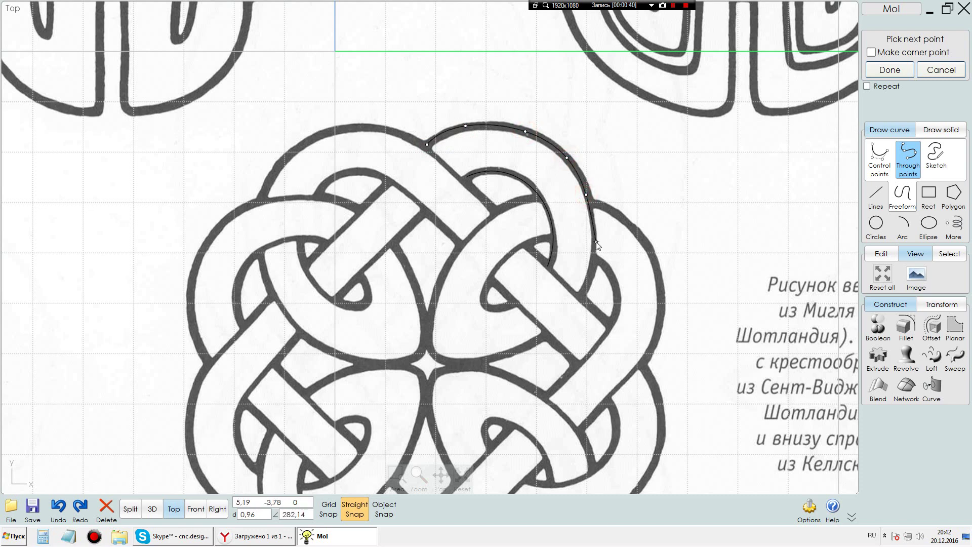
click(596, 238)
click(581, 300)
right_click(581, 300)
- Show the control points of the loop's outer curve
click(553, 174)
click(532, 135)
scroll(532, 141, up, 1)
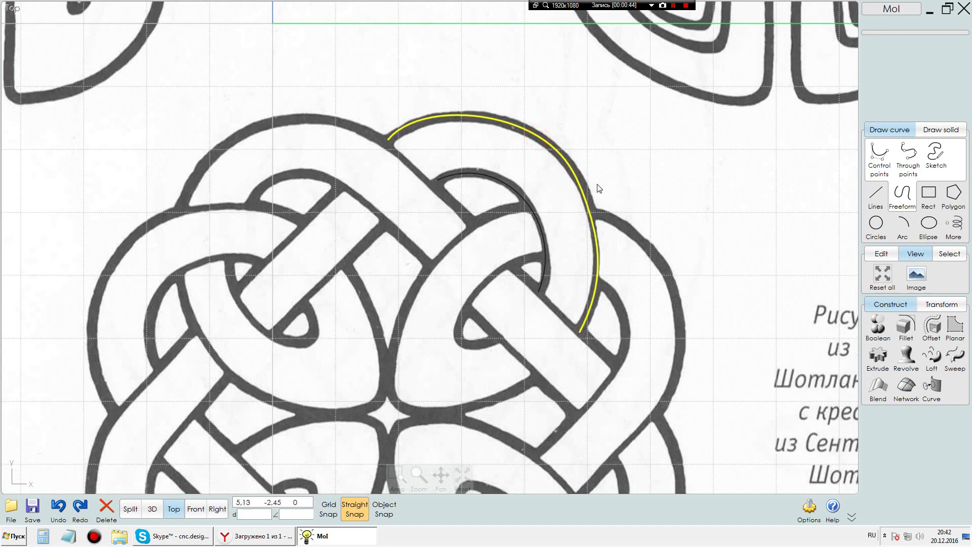
click(901, 304)
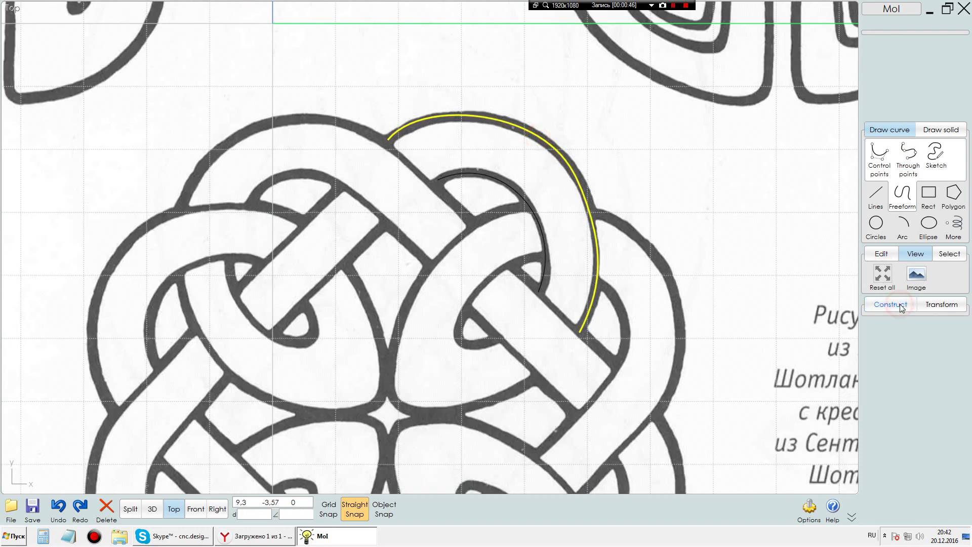
click(900, 304)
click(886, 252)
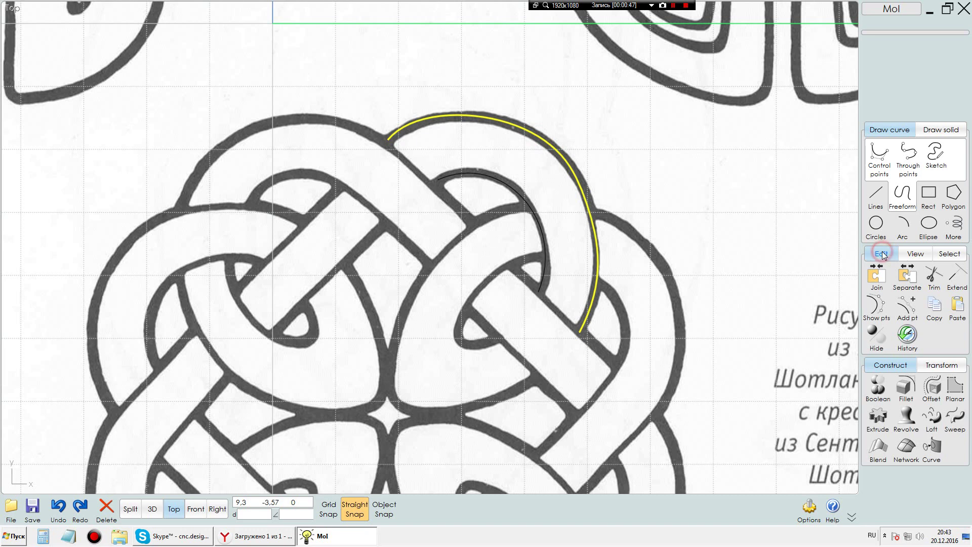
click(872, 300)
scroll(572, 162, up, 1)
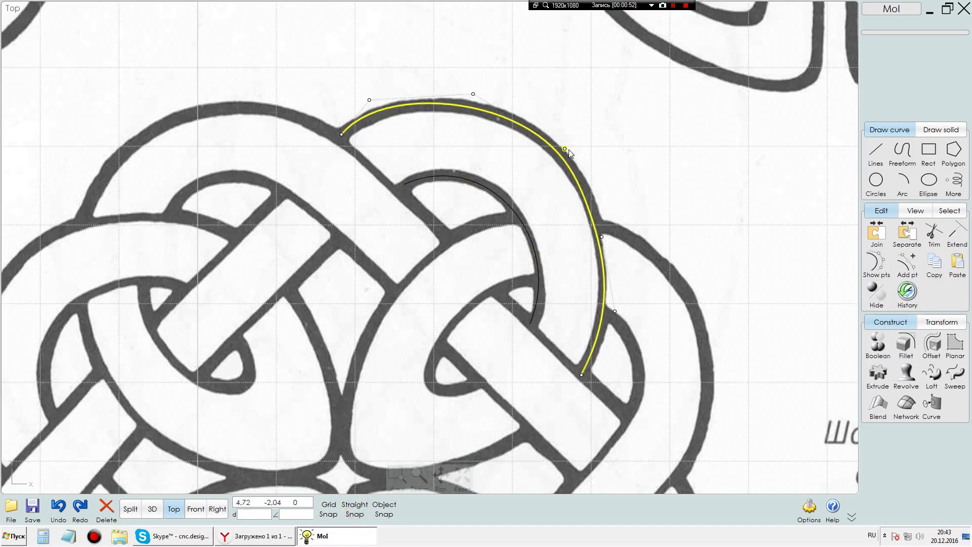
- Move three control points on the right-hand half of the outer curve slightly to follow the band's outline
drag(565, 148, 570, 153)
click(612, 212)
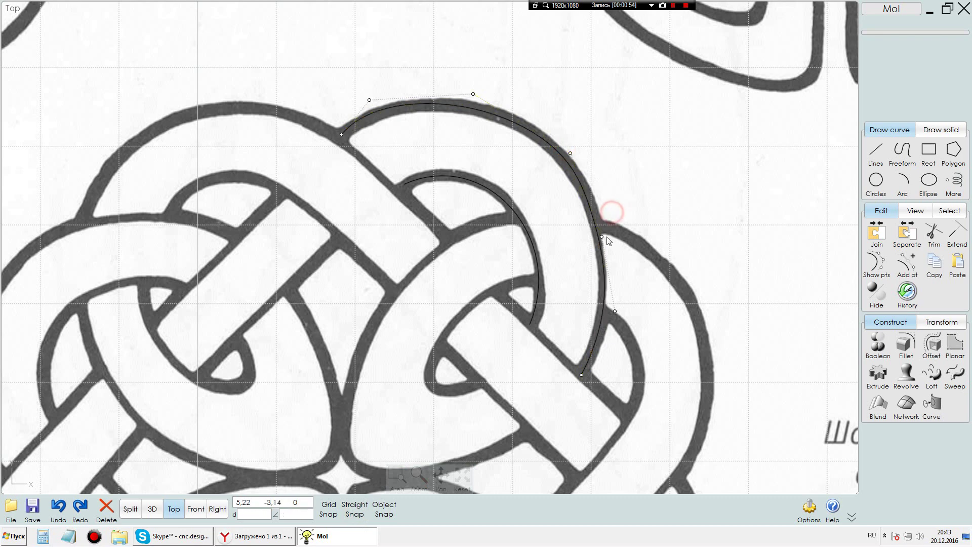
drag(601, 233, 599, 218)
drag(615, 311, 614, 317)
click(581, 375)
- Show the inner curve's control points and shift its two middle points slightly to match the inner outline
click(536, 314)
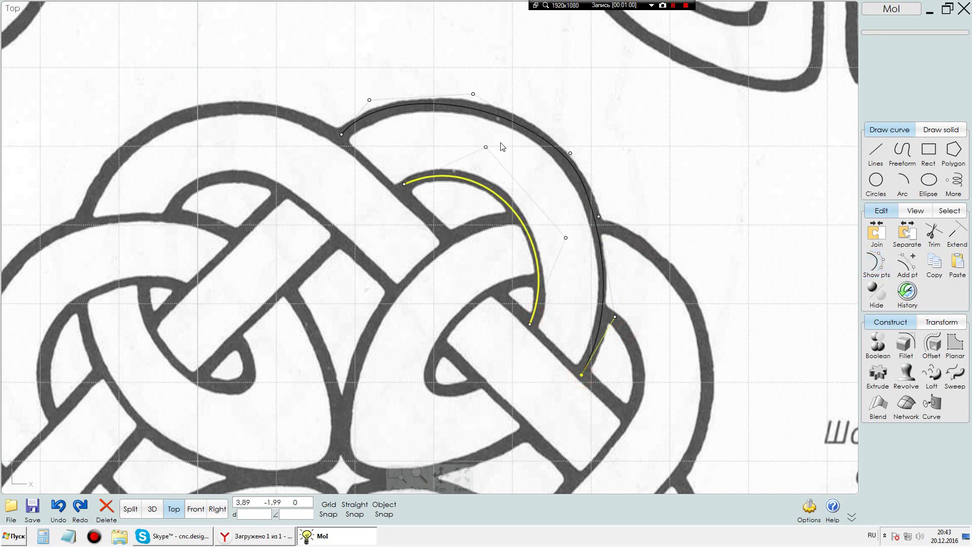
drag(486, 148, 480, 143)
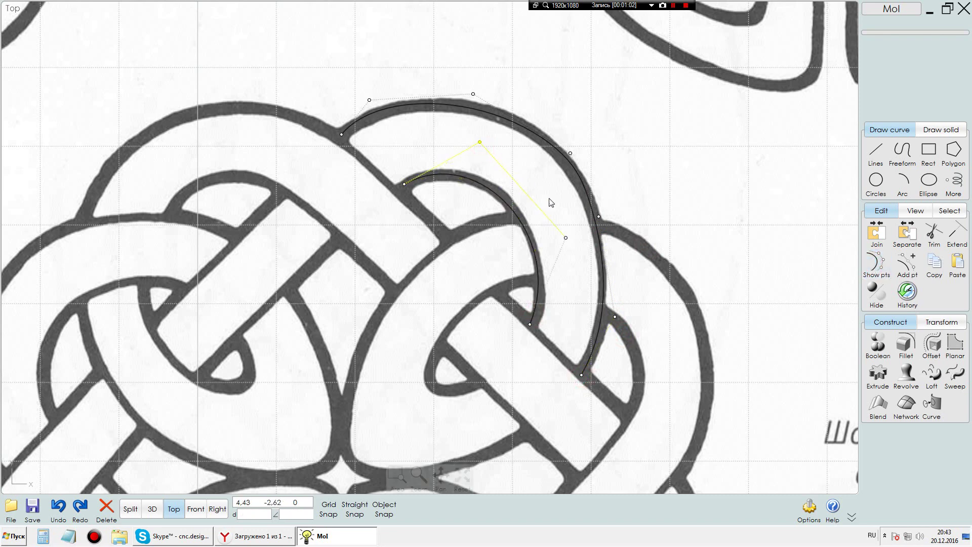
mouse_move(566, 238)
mouse_down()
mouse_move(572, 244)
mouse_move(566, 236)
mouse_up()
click(562, 256)
- Nudge two control points on the outer curve's upper-right bend to smooth its fit to the outline
scroll(599, 217, up, 2)
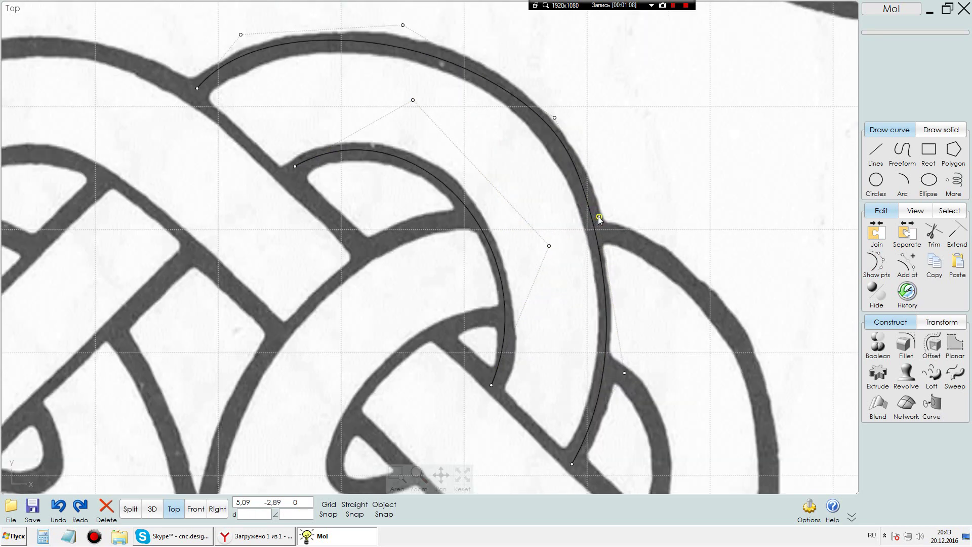
drag(598, 217, 604, 220)
scroll(560, 106, up, 1)
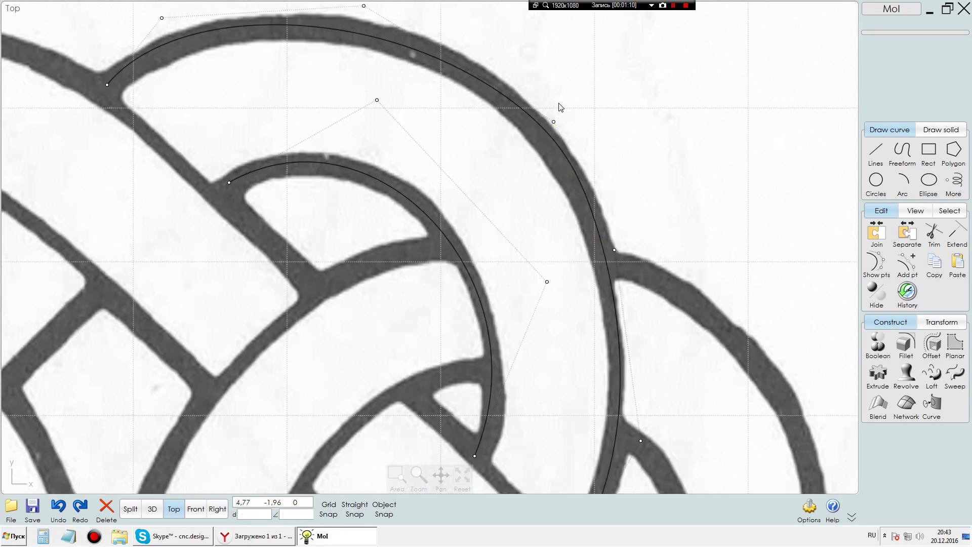
drag(554, 123, 530, 107)
scroll(599, 168, down, 2)
click(569, 156)
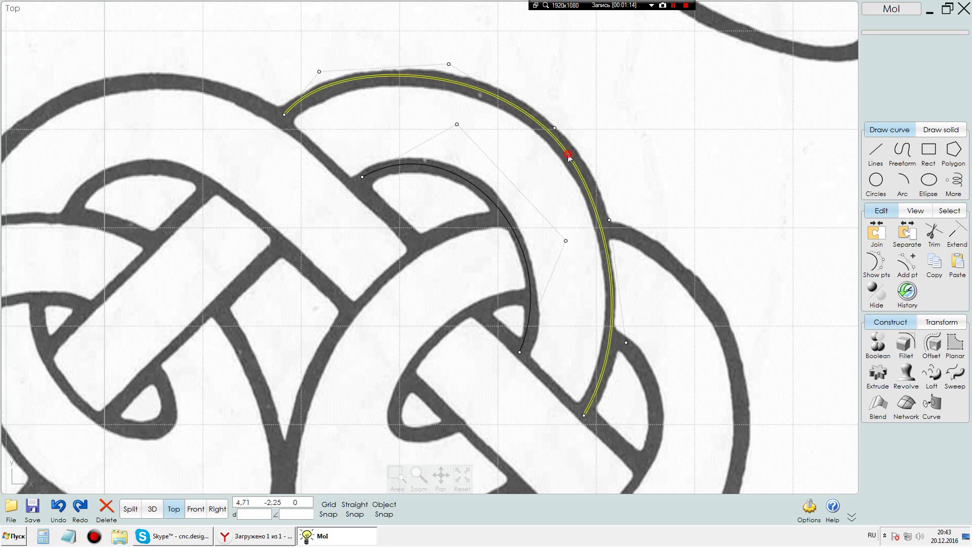
- Delete the outer curve's control point beside the neighbouring loop and pull the next lower point up and outward
click(688, 261)
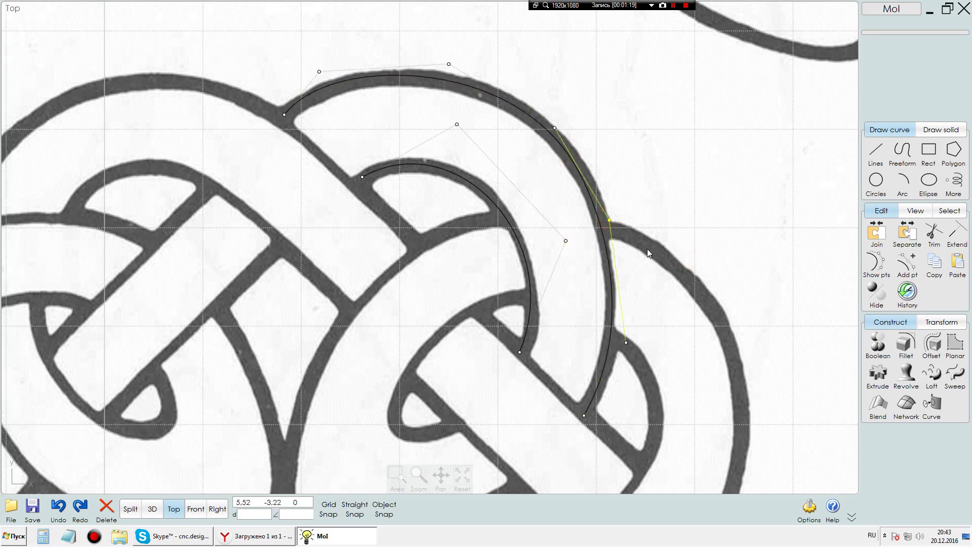
key(Delete)
click(574, 234)
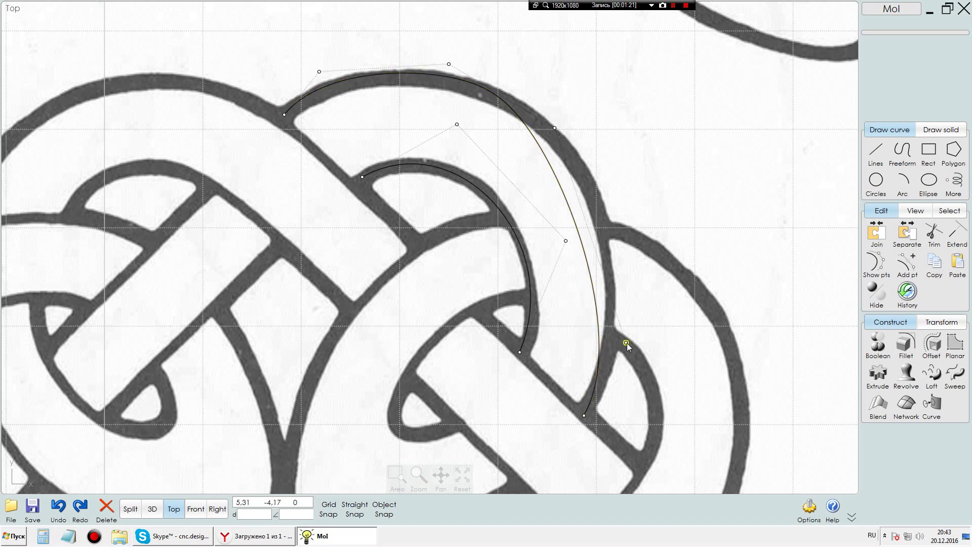
drag(626, 342, 646, 212)
click(653, 180)
- Delete the outer curve's upper-right control point and reposition the three remaining intermediate points so the curve follows the band's outline
click(554, 129)
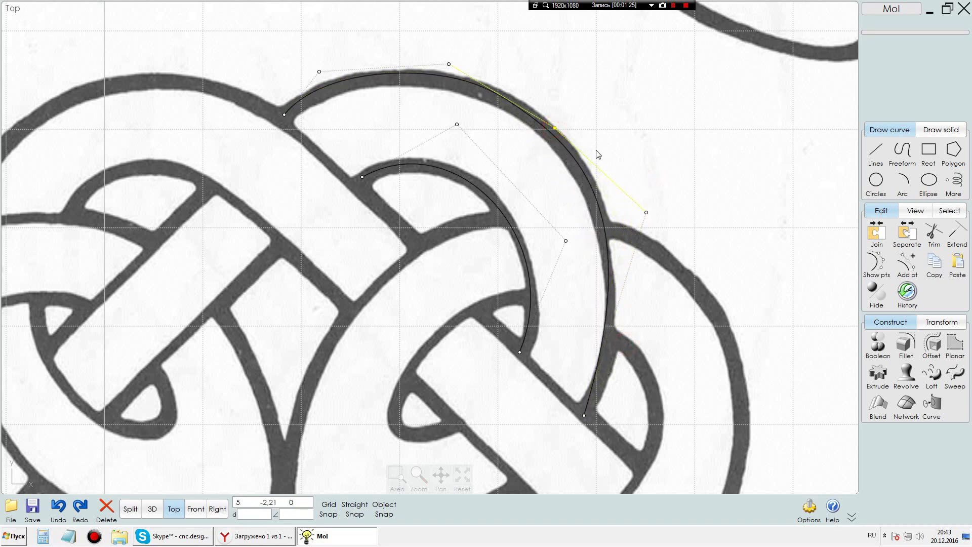
key(Delete)
drag(447, 64, 533, 57)
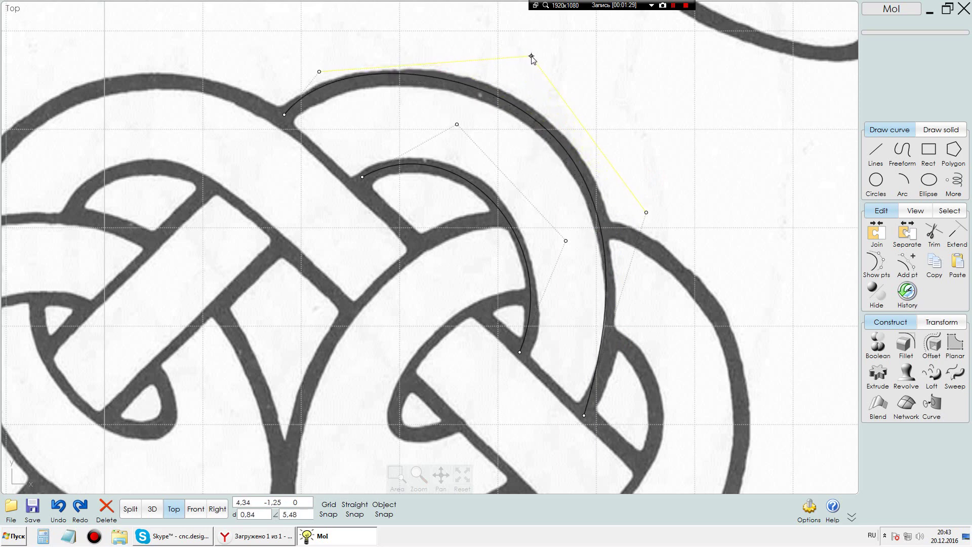
drag(647, 213, 651, 210)
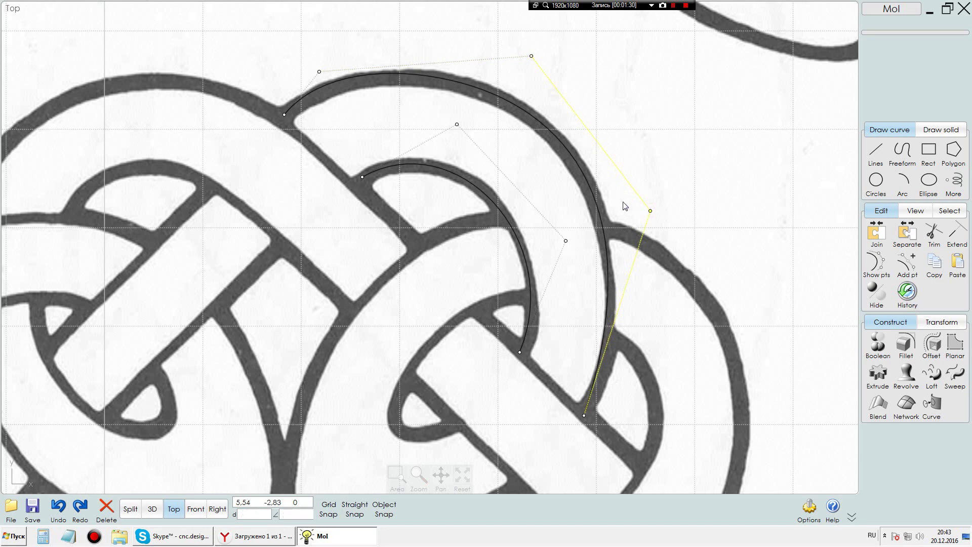
drag(319, 71, 332, 77)
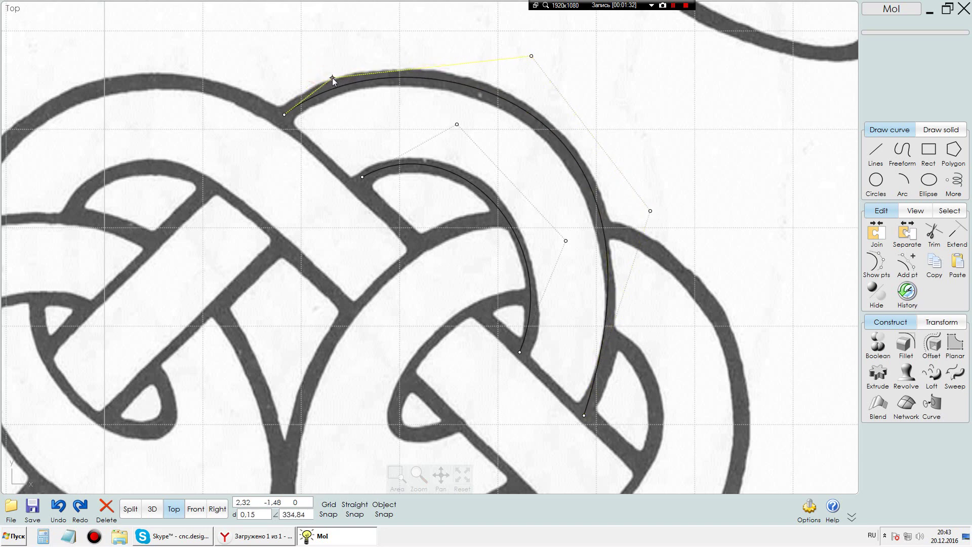
click(336, 47)
drag(532, 56, 523, 54)
click(596, 89)
click(504, 219)
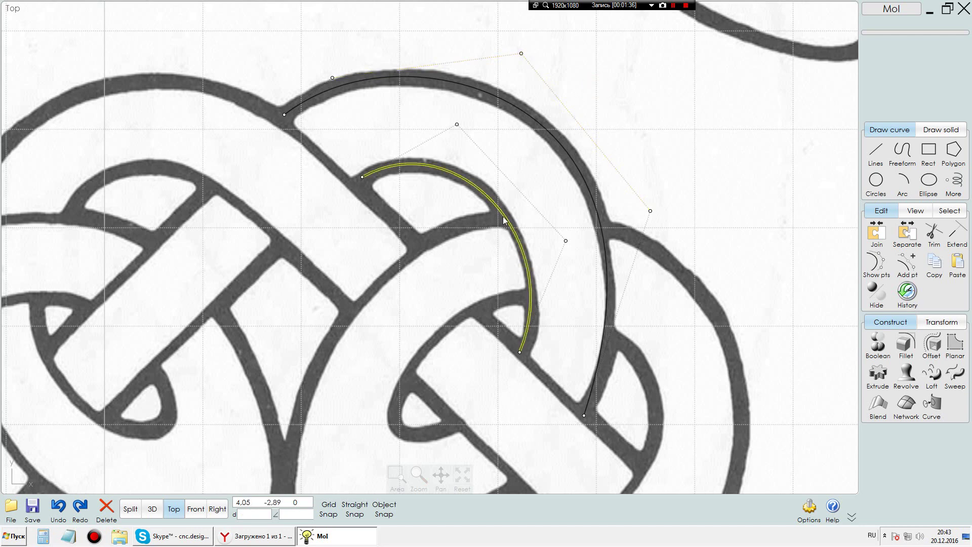
click(653, 116)
- Draw a five-point curve through points along the middle of the band between the two edge curves, and show its control points
scroll(661, 131, down, 1)
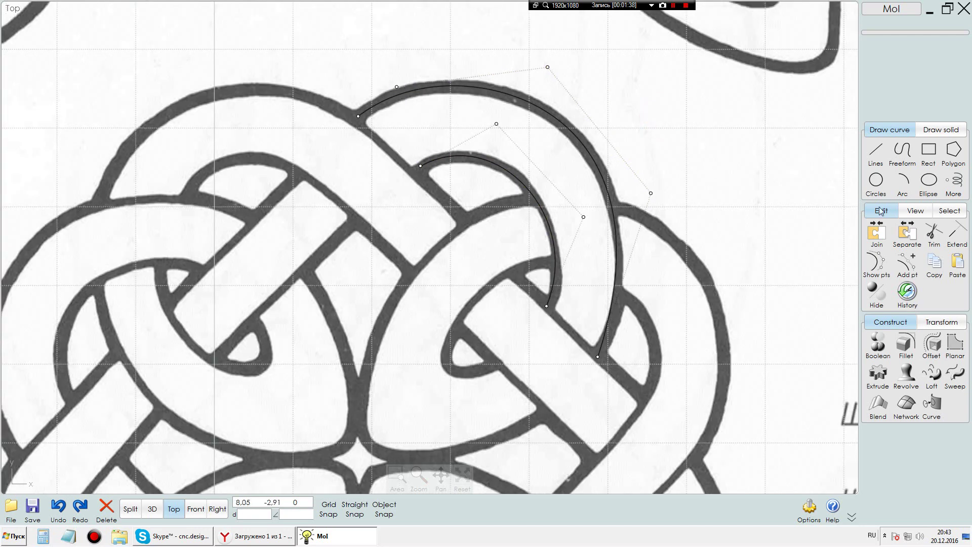
click(906, 154)
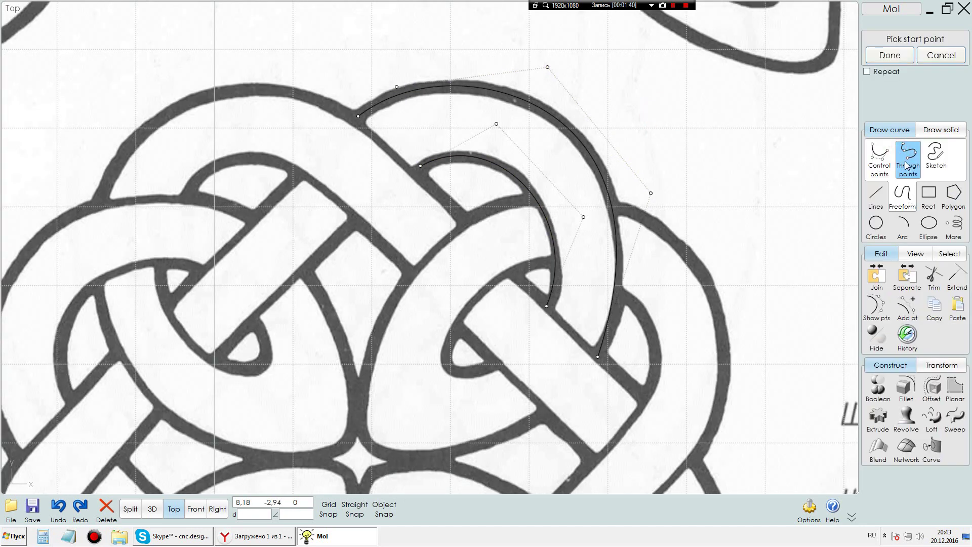
click(383, 143)
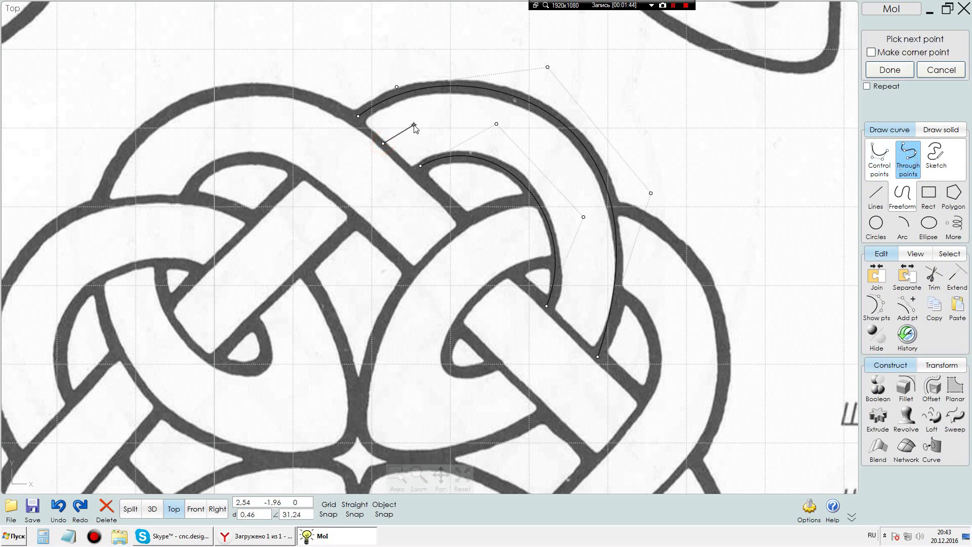
click(412, 126)
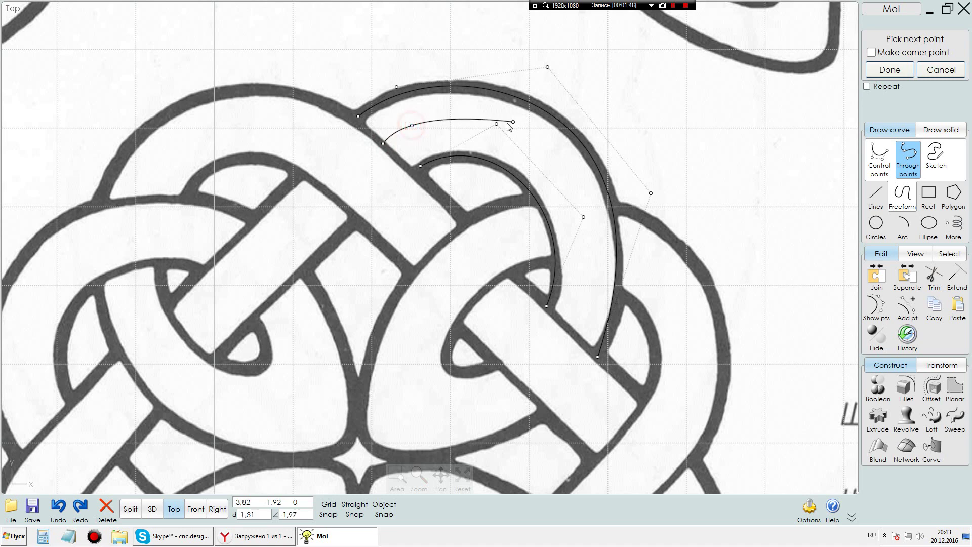
click(501, 123)
click(586, 215)
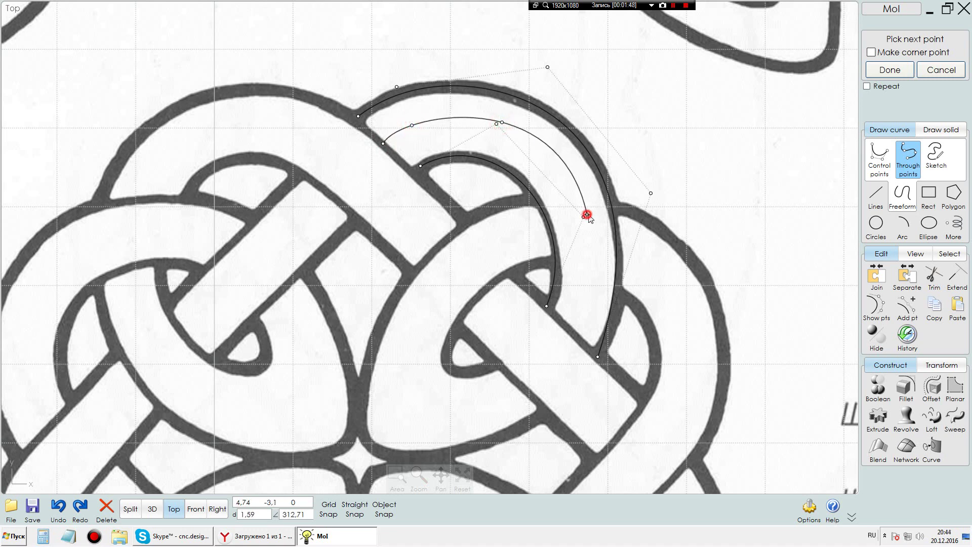
click(575, 336)
right_click(574, 336)
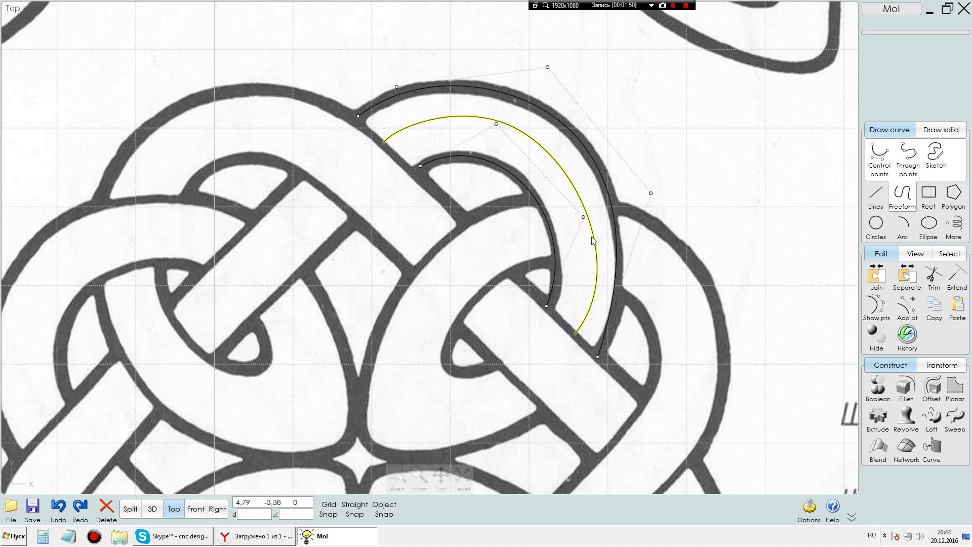
click(476, 114)
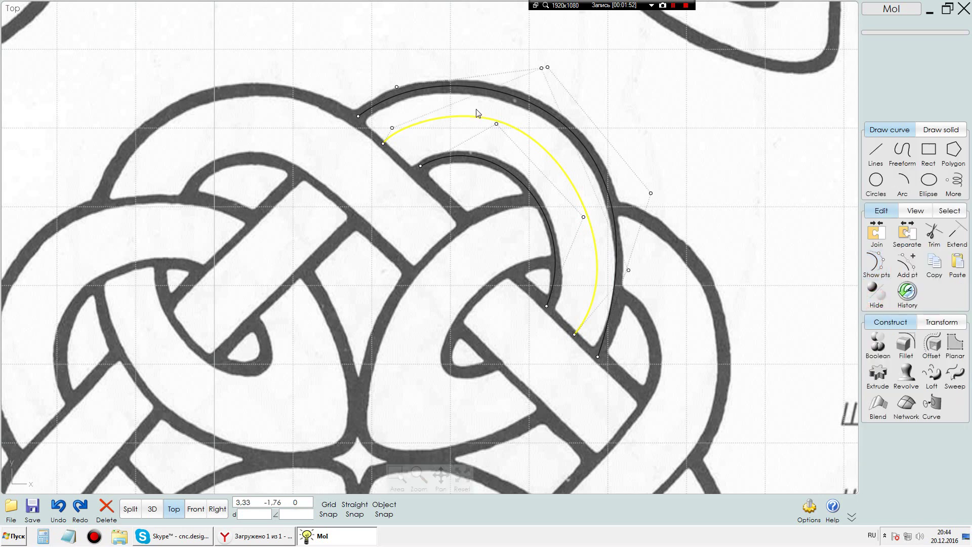
- Hide the control points of the two edge curves and show only those of the centre curve
click(502, 167)
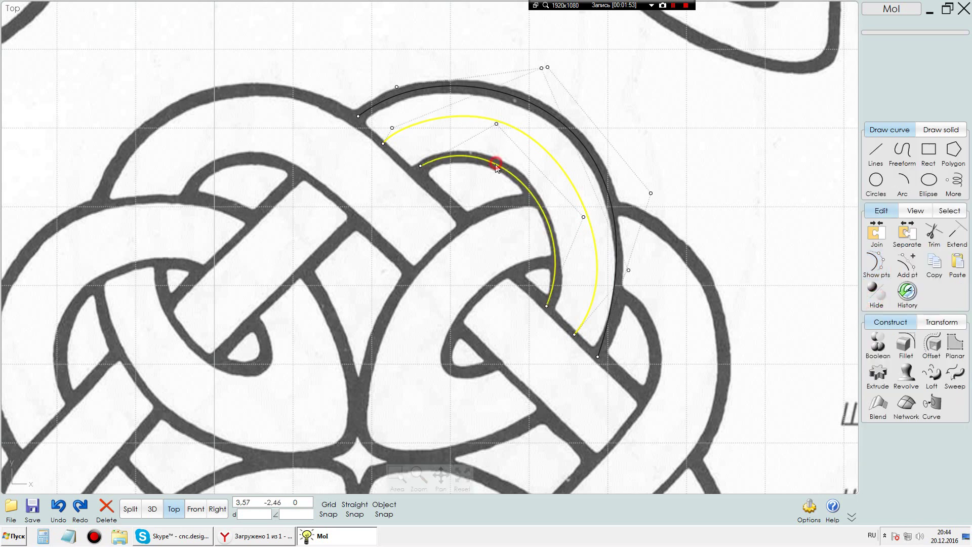
click(877, 262)
click(672, 150)
click(564, 126)
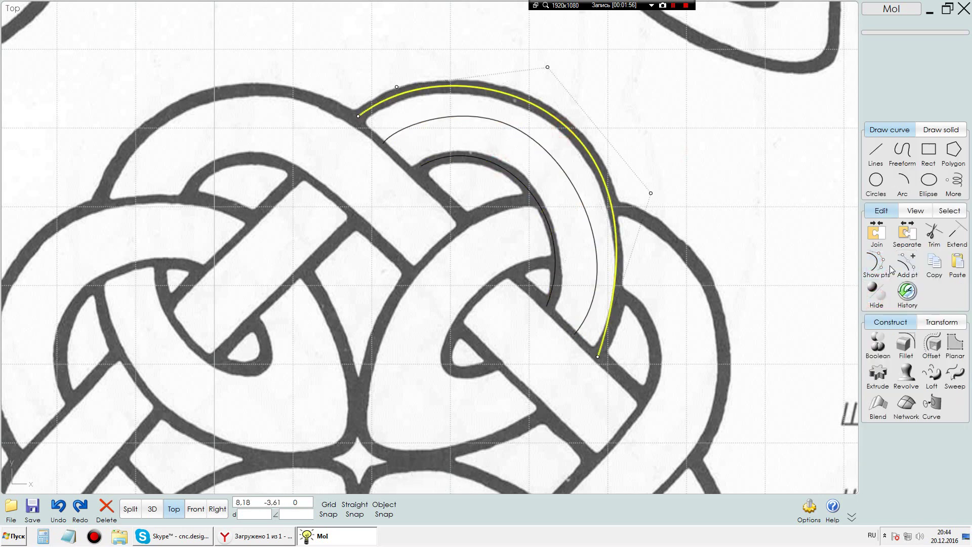
click(551, 157)
click(877, 262)
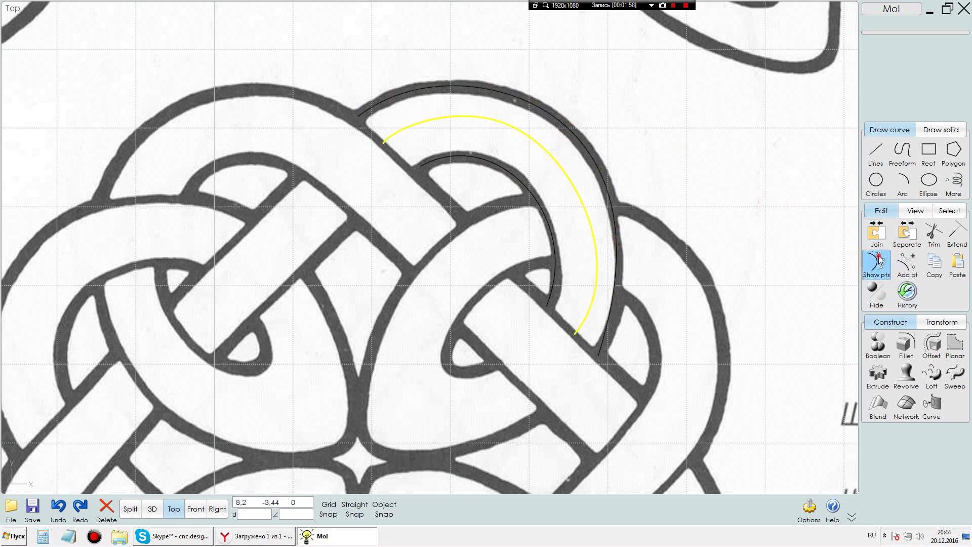
- Reposition the centre curve's two outer control points at its upper-right and right bends so it runs along the middle of the band
drag(542, 68, 528, 65)
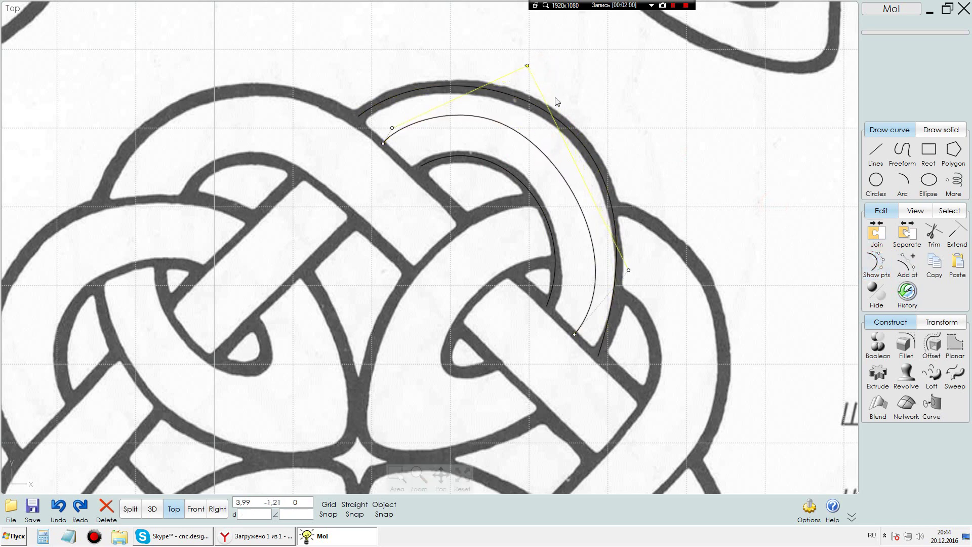
drag(628, 271, 612, 238)
drag(528, 67, 540, 93)
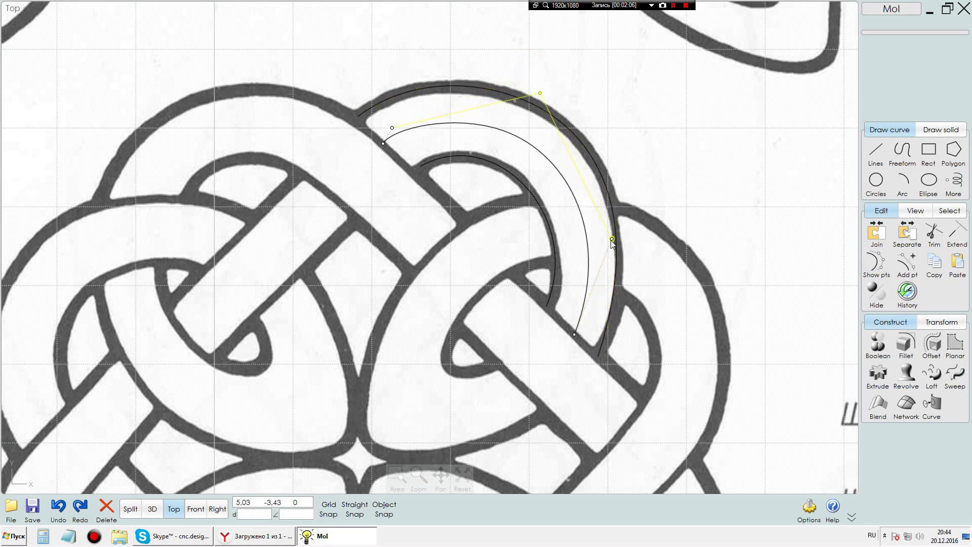
drag(613, 239, 615, 242)
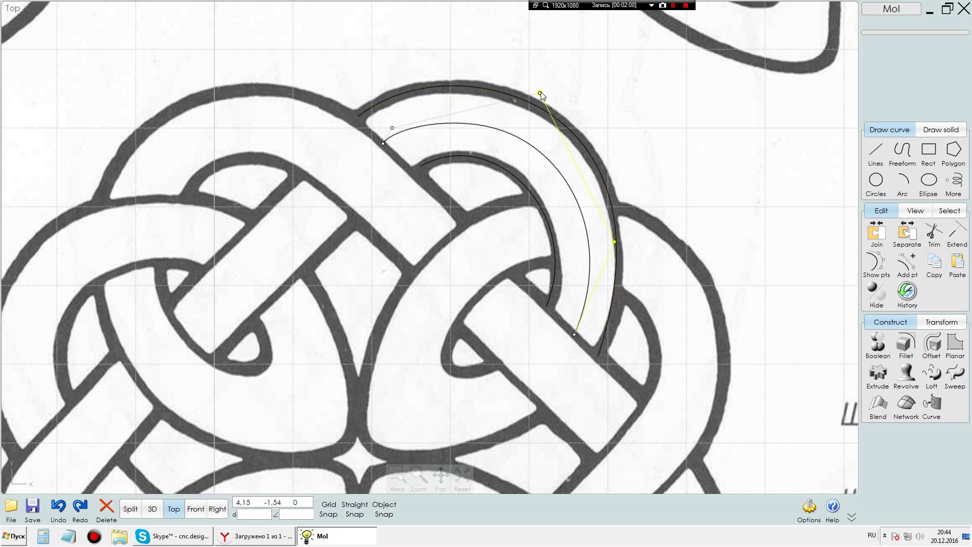
drag(538, 92, 539, 96)
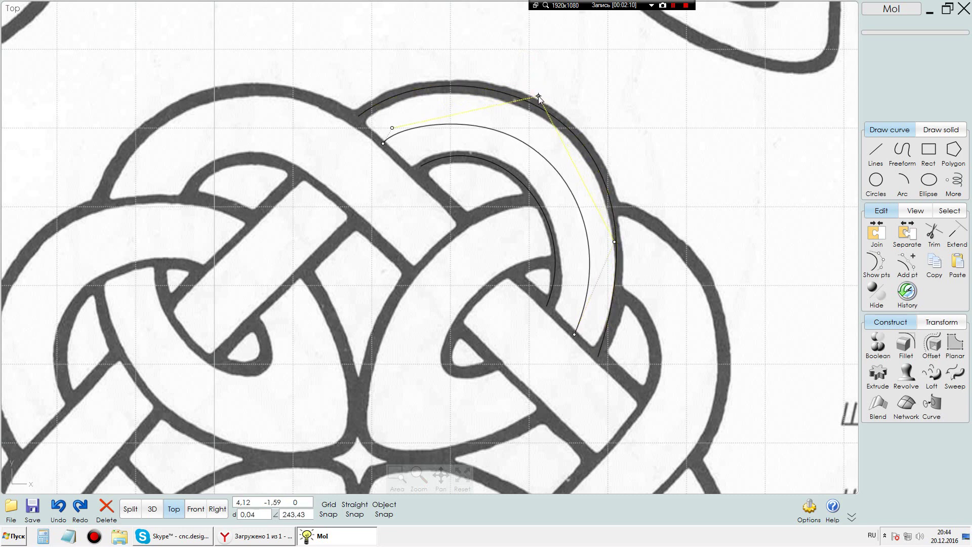
click(639, 117)
click(575, 335)
drag(615, 241, 616, 235)
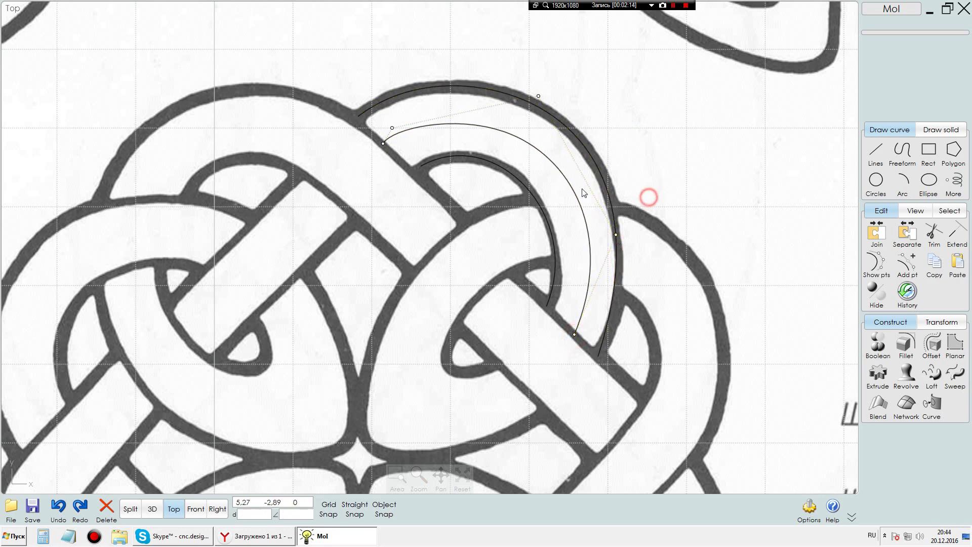
- Delete the centre curve's control point beside its upper-left end and move the two remaining intermediate points to re-centre the curve in the band
click(392, 128)
click(419, 104)
key(Delete)
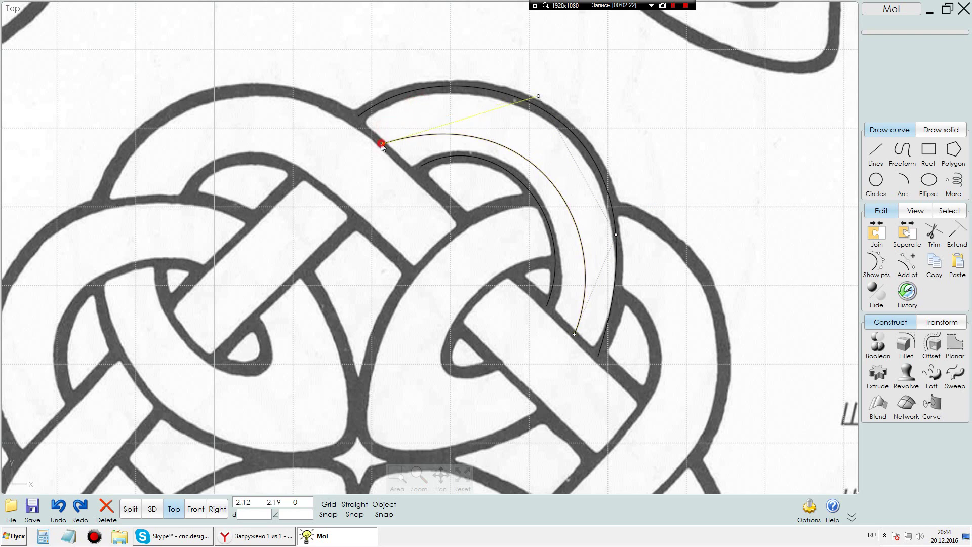
drag(538, 96, 482, 69)
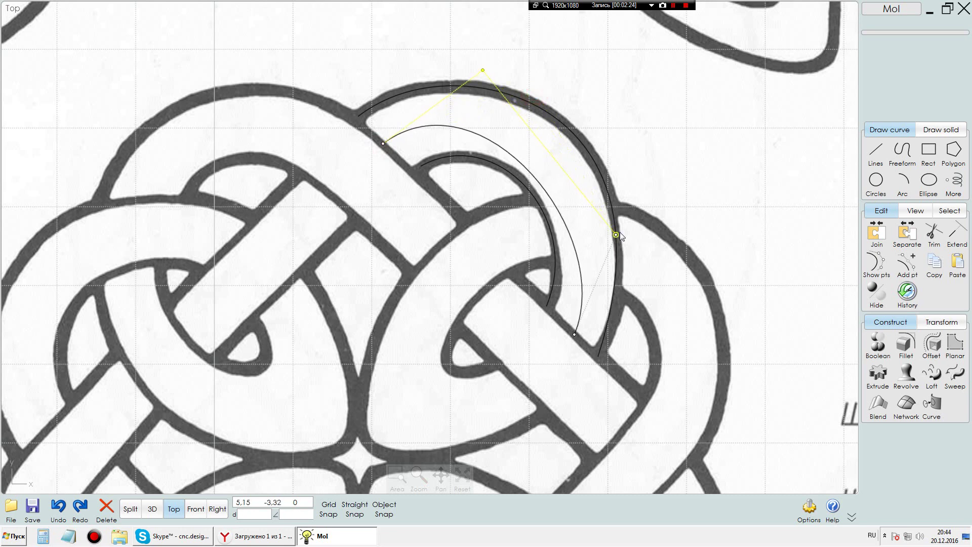
drag(617, 233, 643, 175)
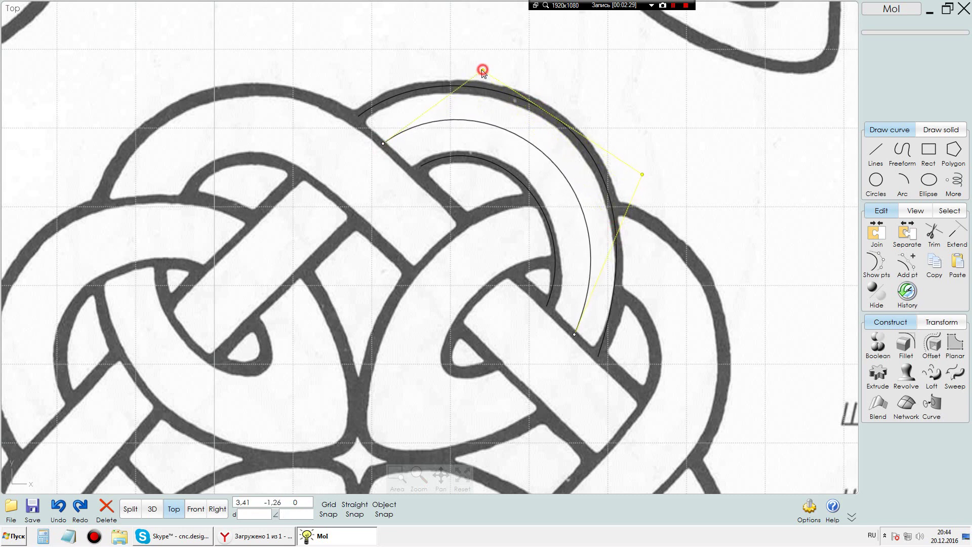
click(701, 124)
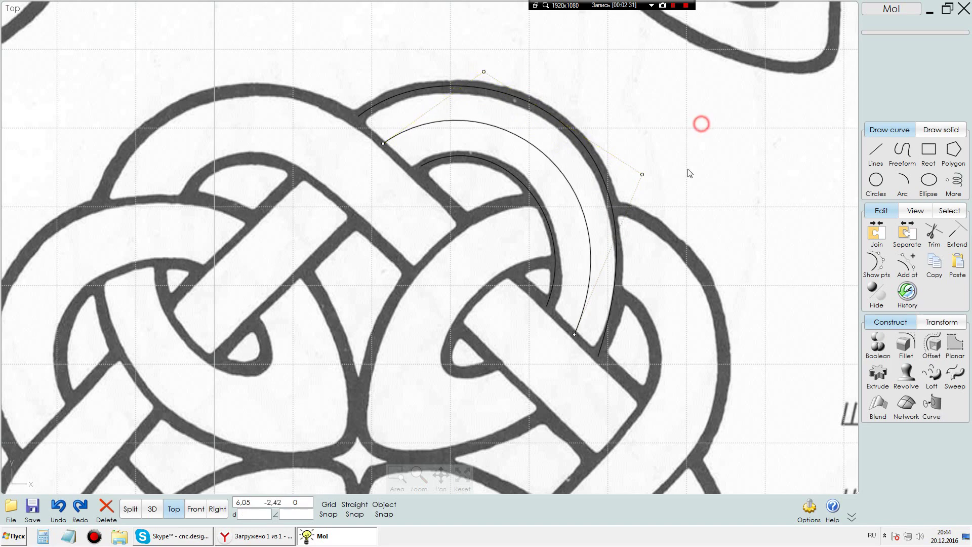
- With Object Snap on, draw a three-point rectangle about 1.02 wide between the upper-left ends of the outer and inner edge curves
scroll(689, 173, down, 5)
scroll(636, 273, up, 3)
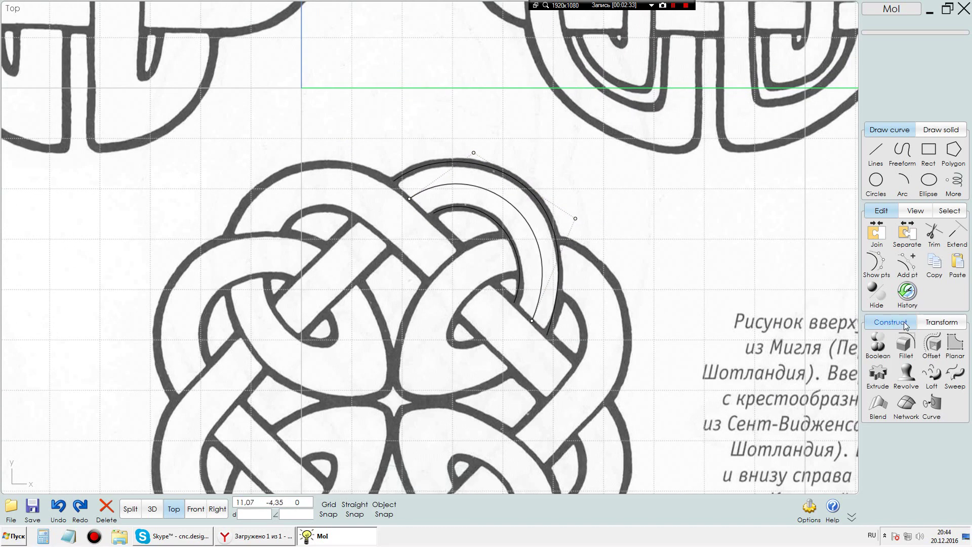
click(929, 155)
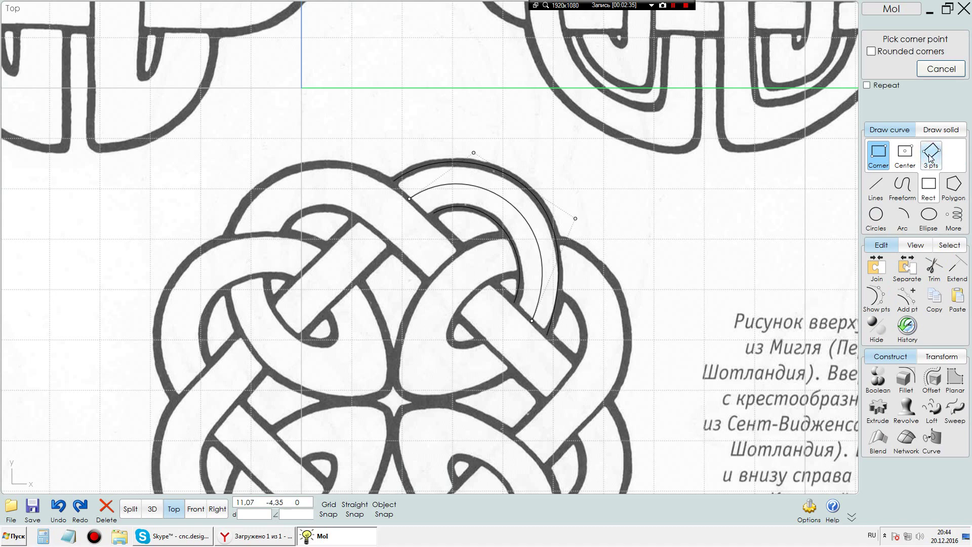
click(931, 158)
scroll(413, 251, up, 1)
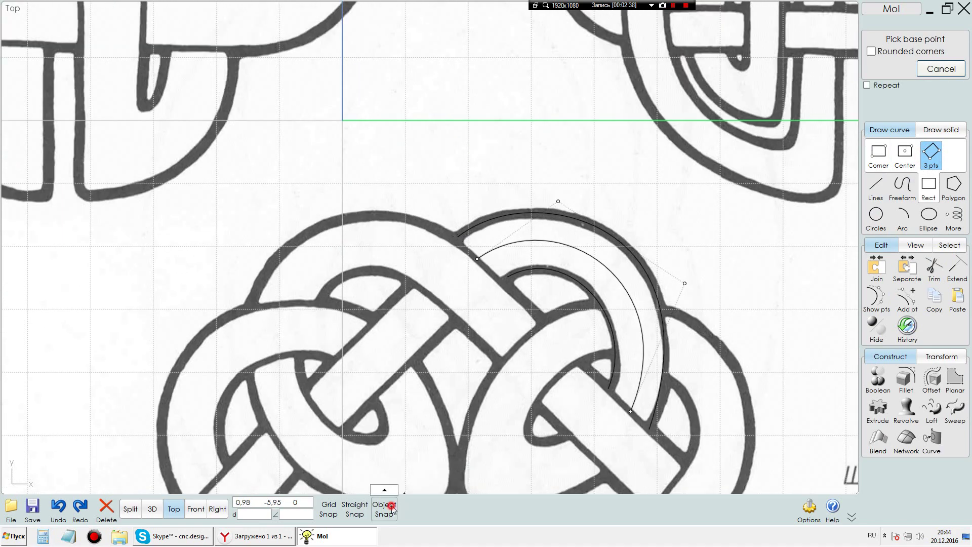
click(458, 237)
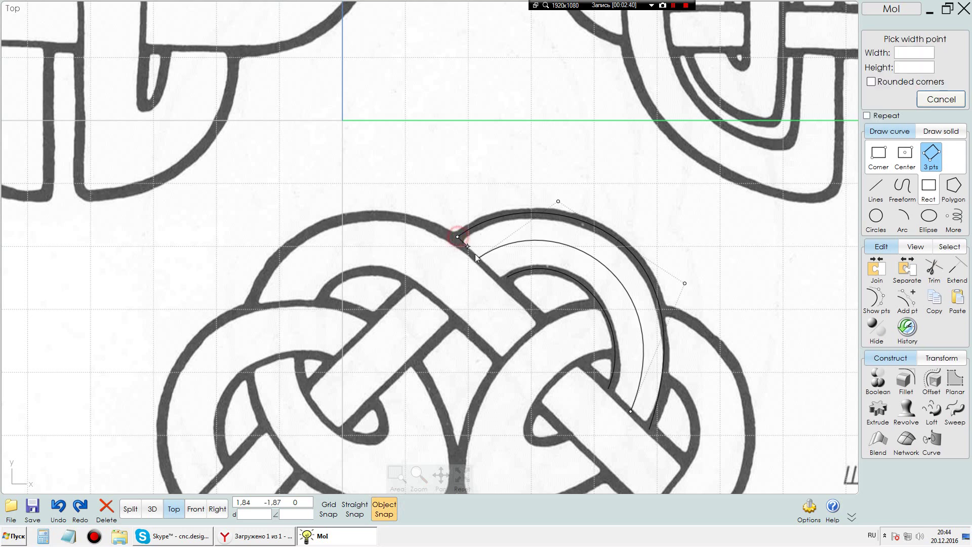
click(507, 277)
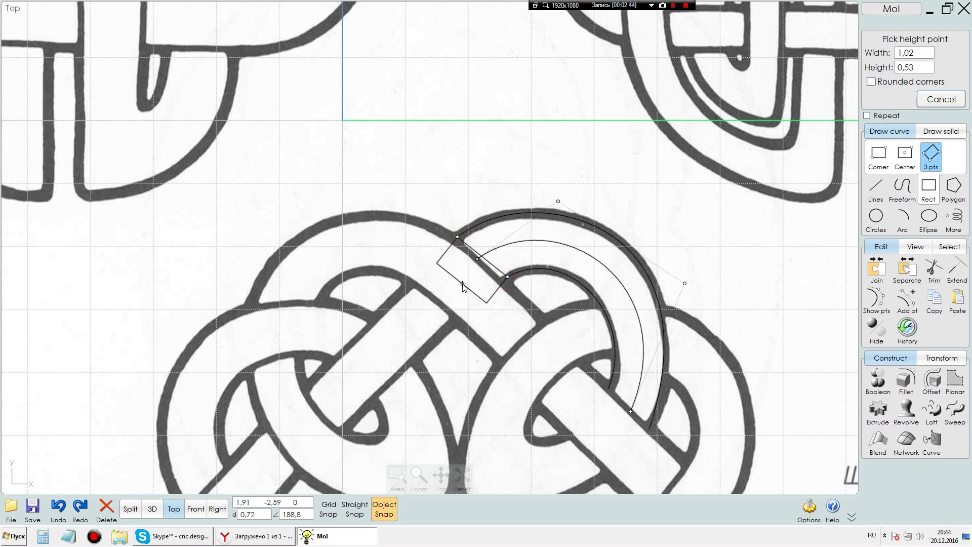
click(460, 286)
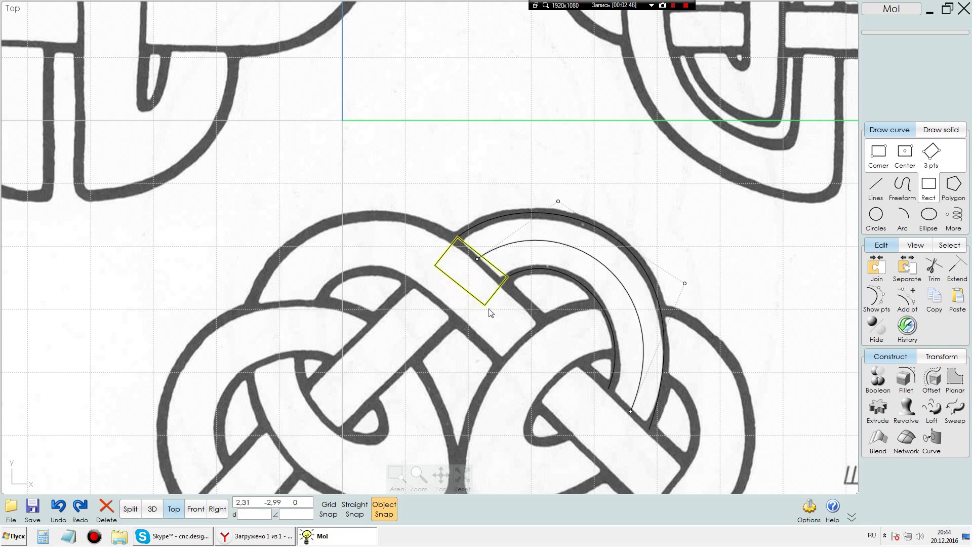
- Rotate the rectangle 270° about its edge joining the curve ends with Rotate Axis and Straight Snap, standing it upright in the 3D view
click(486, 298)
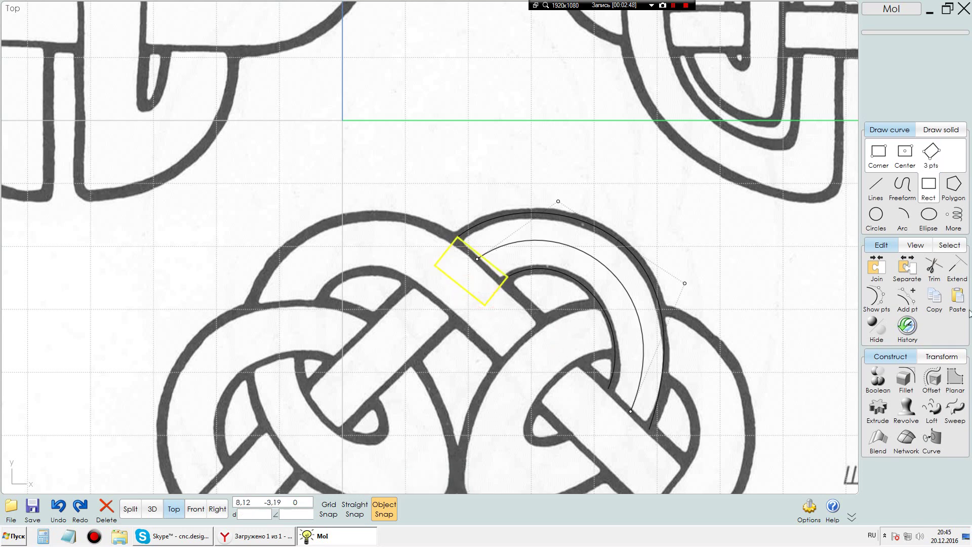
click(938, 359)
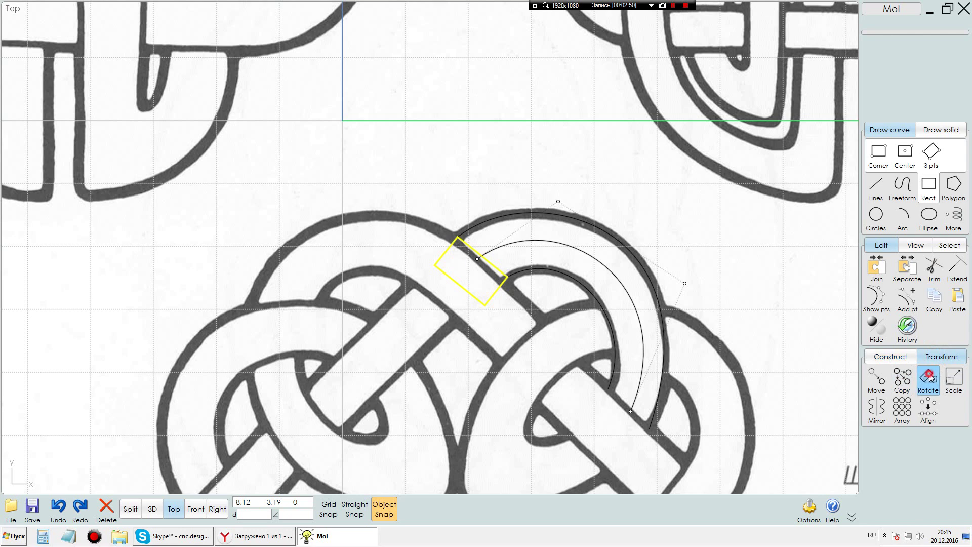
click(930, 387)
click(912, 346)
scroll(464, 258, up, 1)
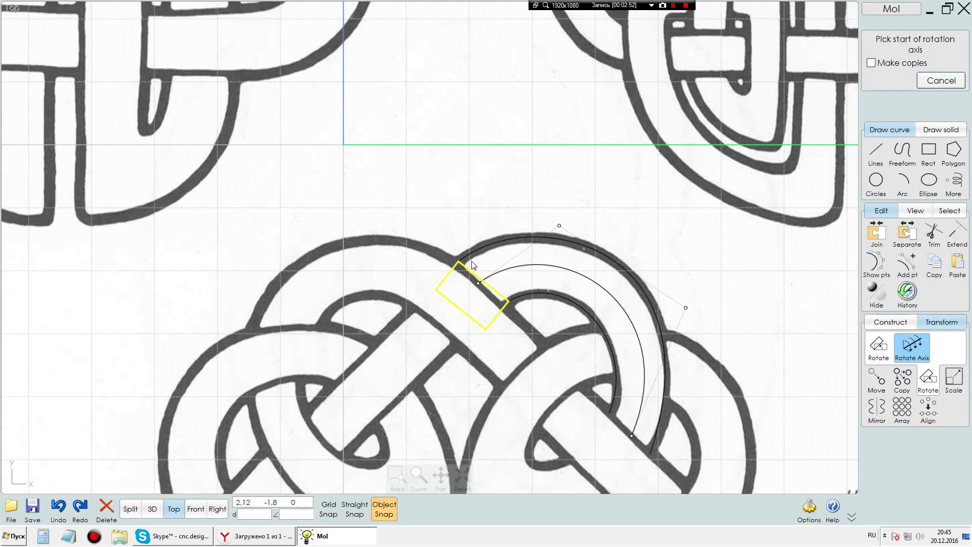
click(456, 262)
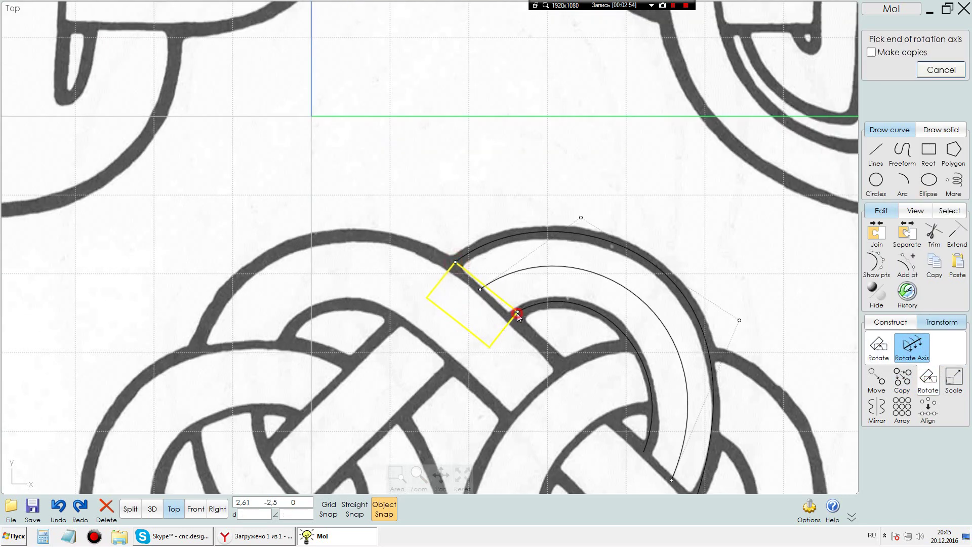
click(517, 312)
click(485, 289)
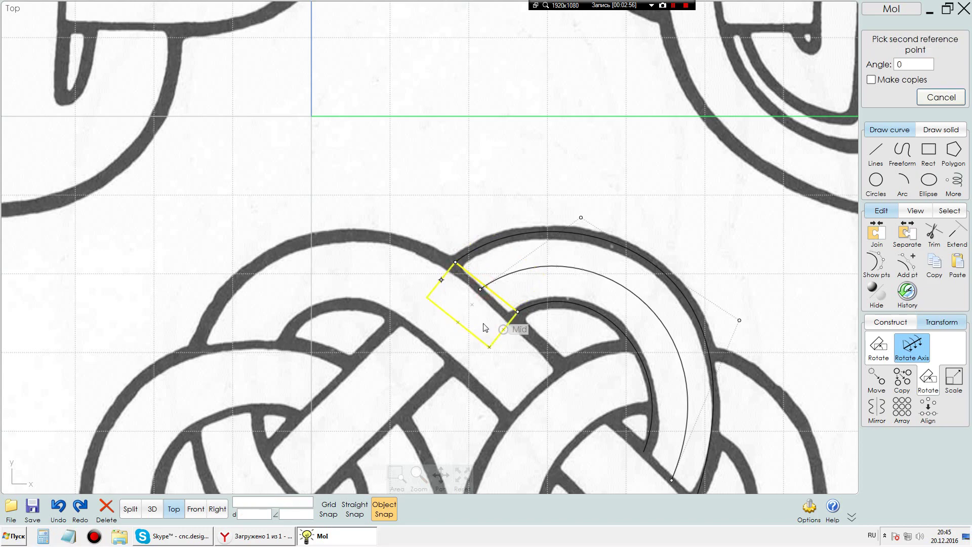
click(355, 509)
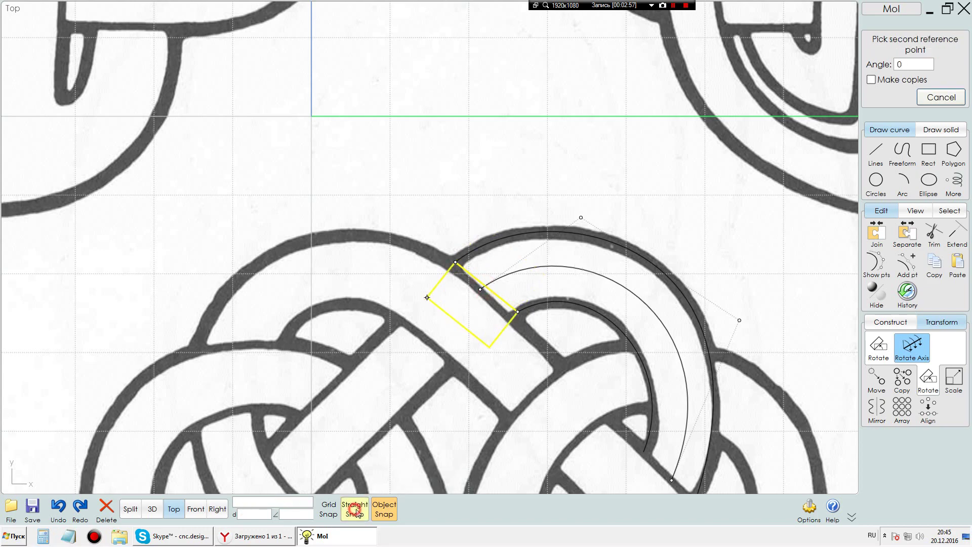
click(152, 509)
scroll(432, 265, up, 5)
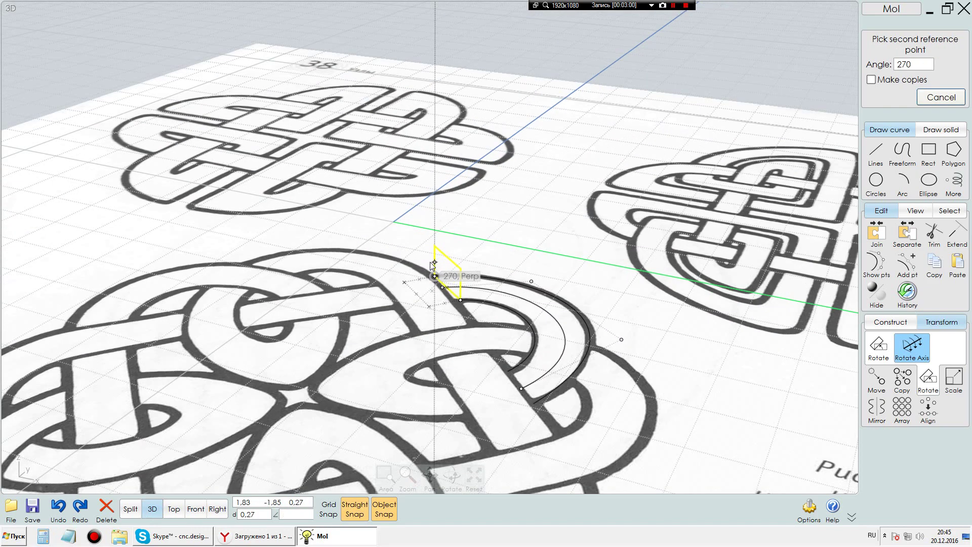
scroll(432, 264, up, 2)
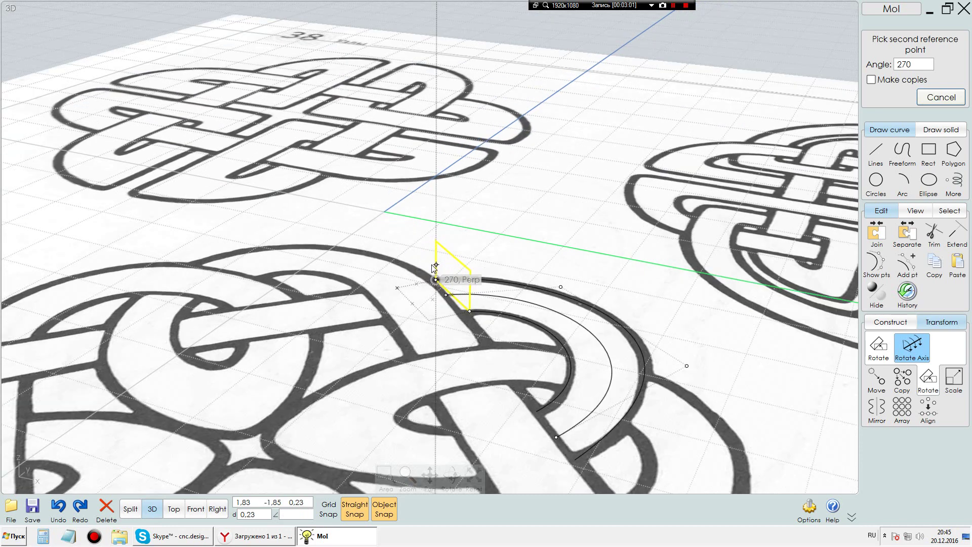
click(440, 219)
click(506, 245)
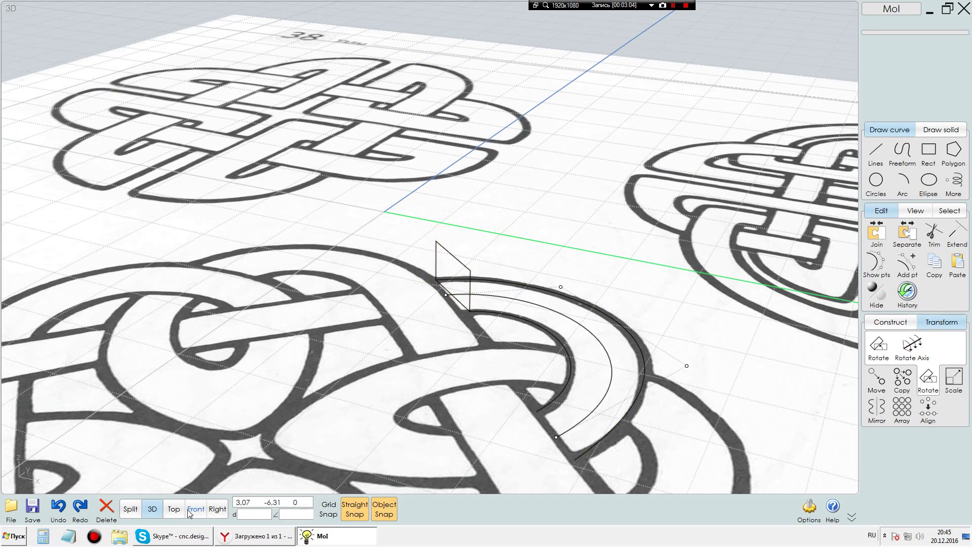
right_drag(617, 324, 579, 395)
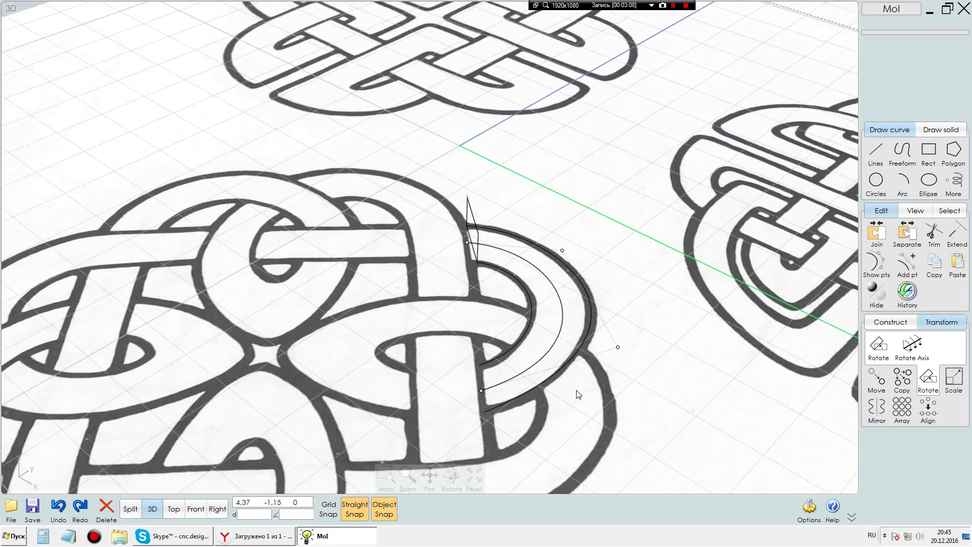
scroll(625, 316, up, 3)
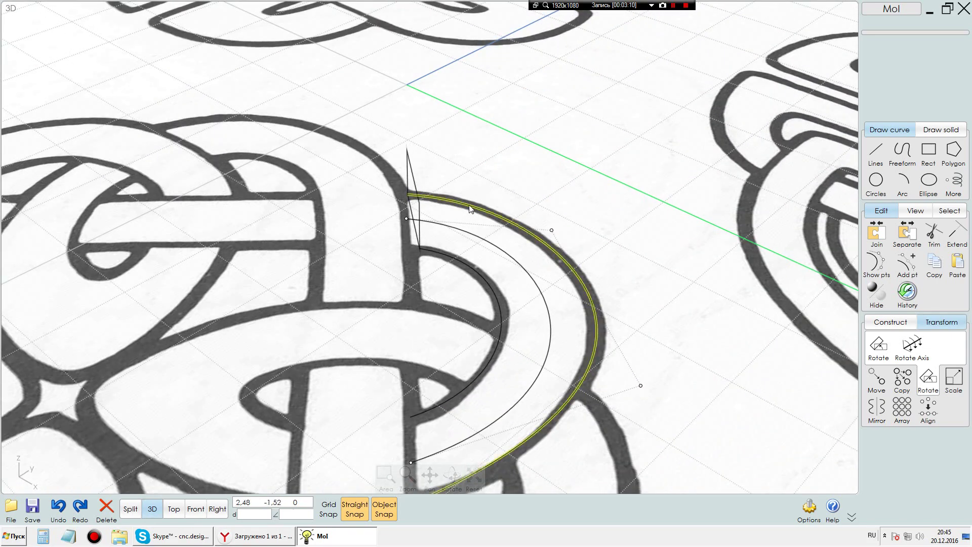
click(413, 185)
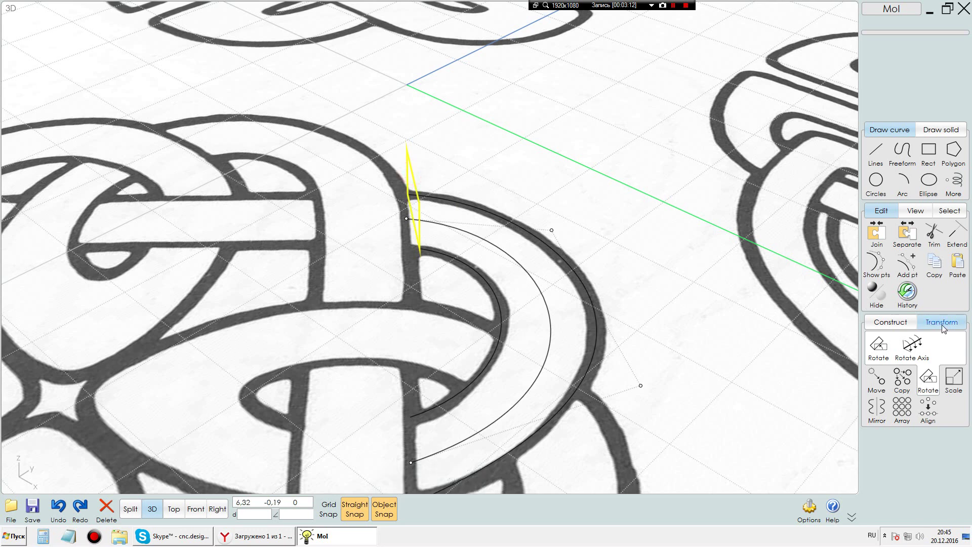
click(890, 322)
click(955, 375)
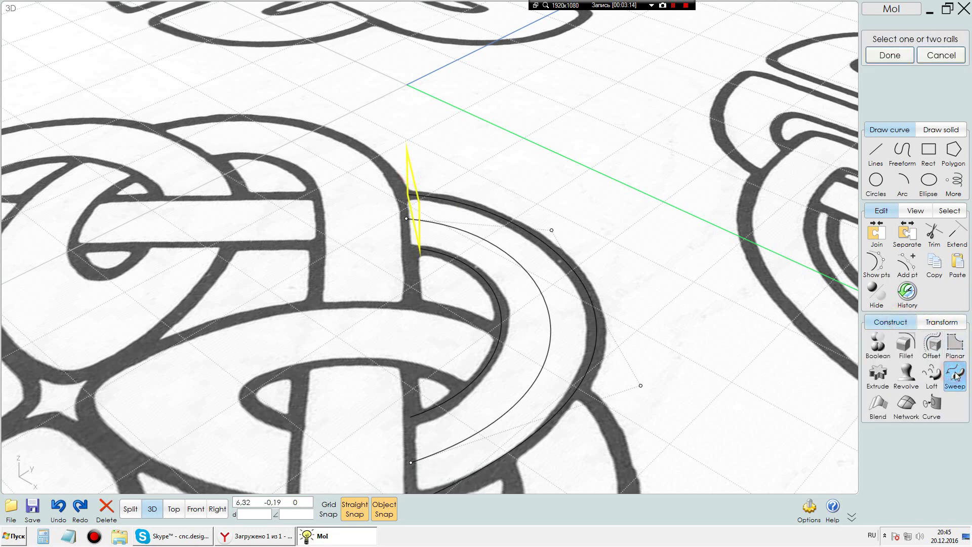
click(483, 217)
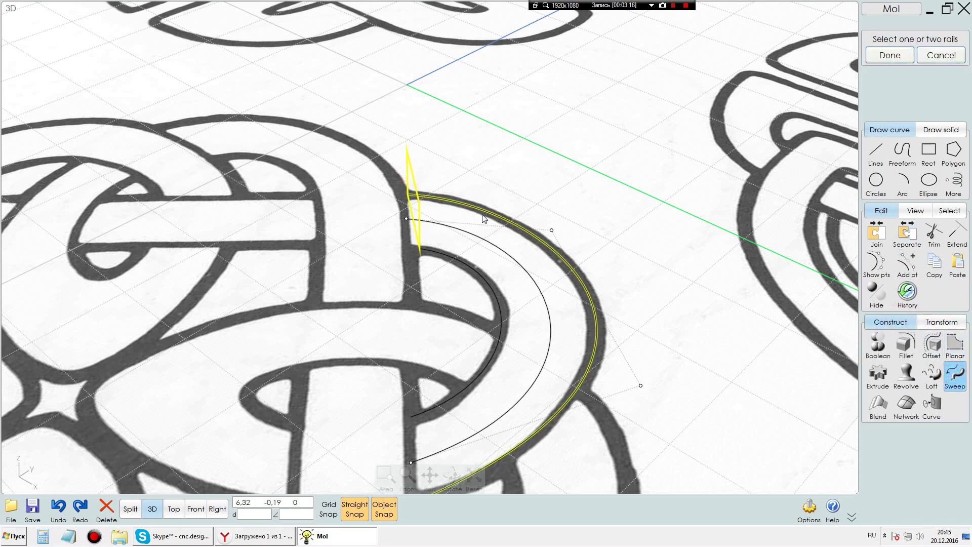
click(467, 270)
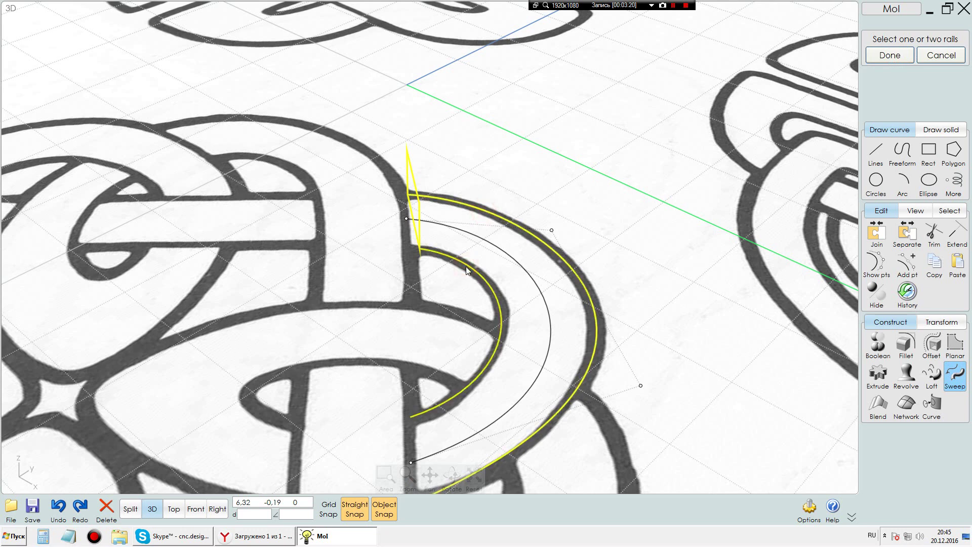
click(514, 260)
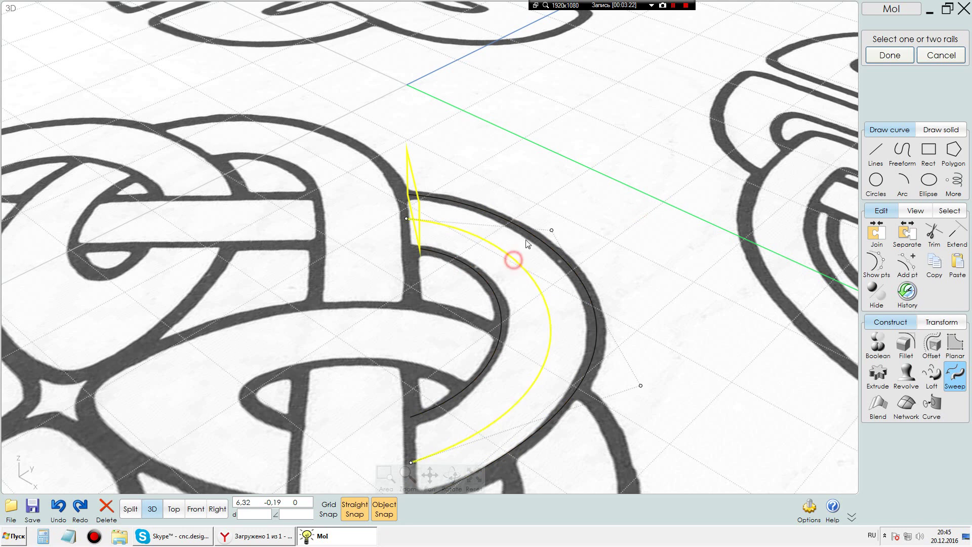
click(547, 206)
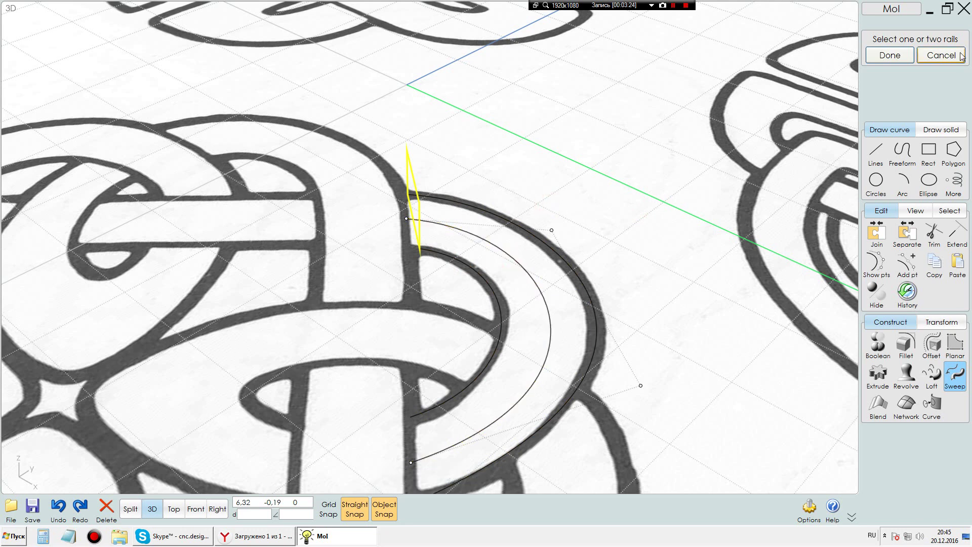
click(942, 55)
click(620, 211)
- Move the centre curve straight up 0.58 in the Front view, level with the upright rectangle's top edge
click(482, 237)
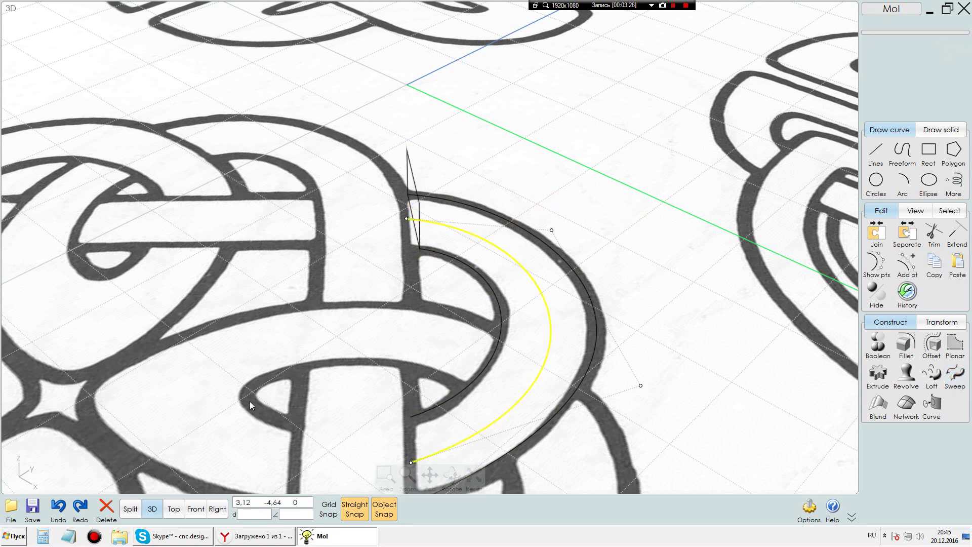
click(174, 509)
click(195, 509)
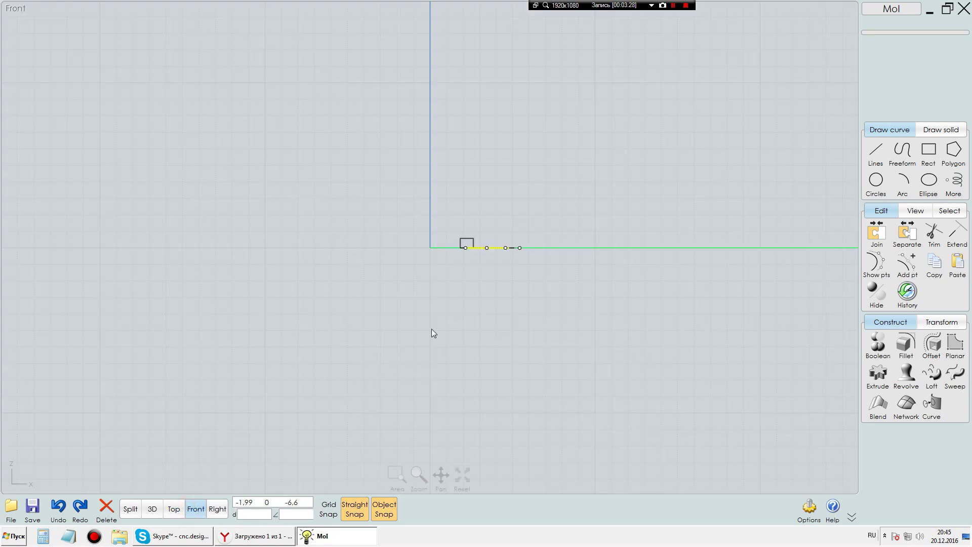
scroll(494, 234, up, 3)
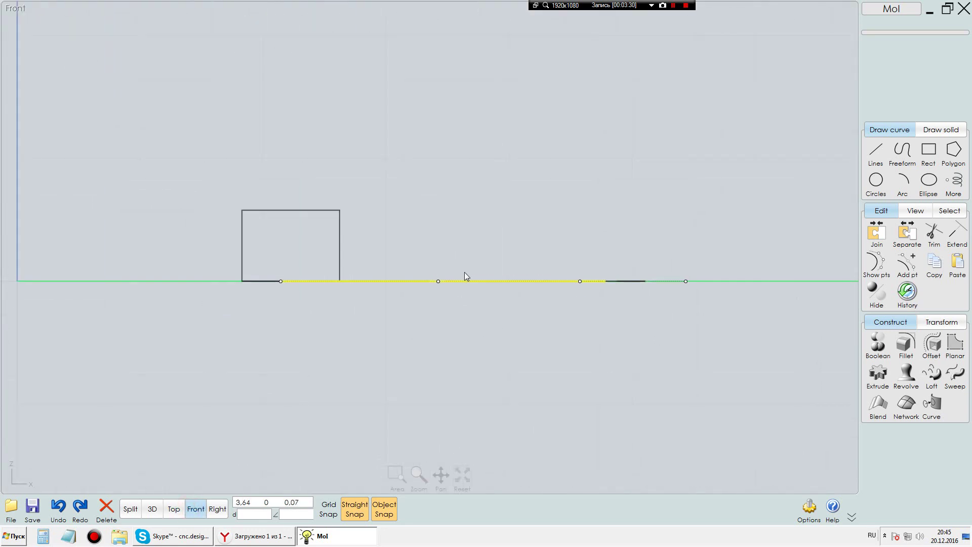
click(942, 323)
click(884, 342)
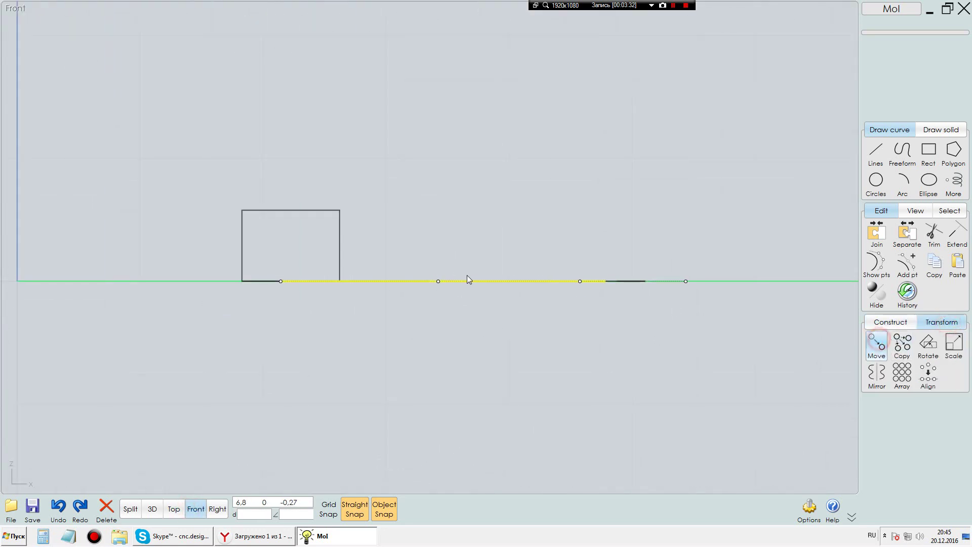
click(437, 282)
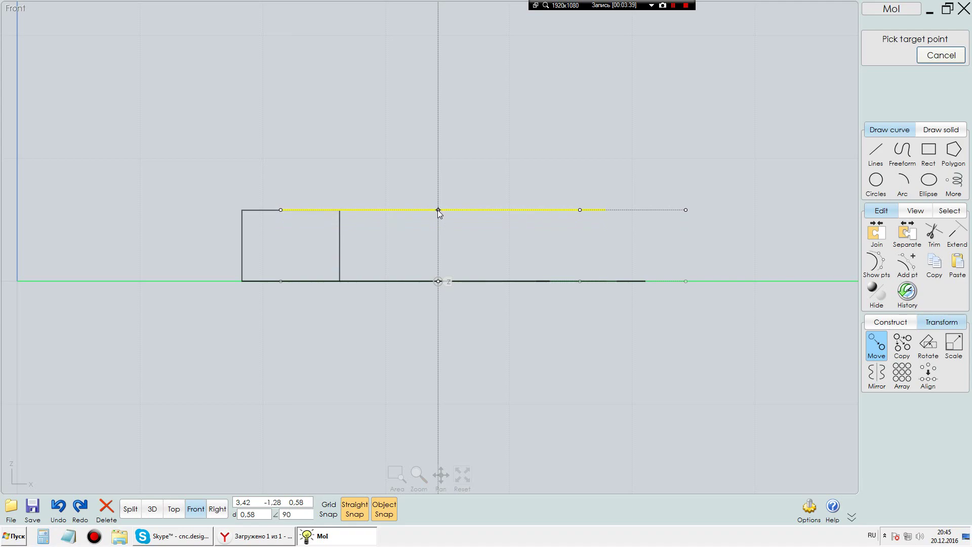
click(439, 209)
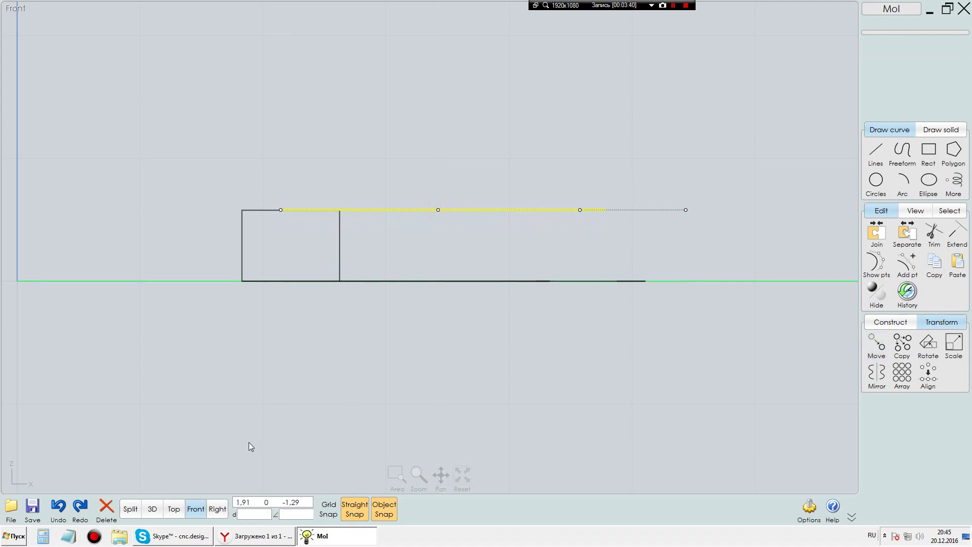
- Sweep the upright rectangle along the inner and outer edge curves as two rails
click(152, 509)
right_drag(619, 342, 466, 275)
click(467, 271)
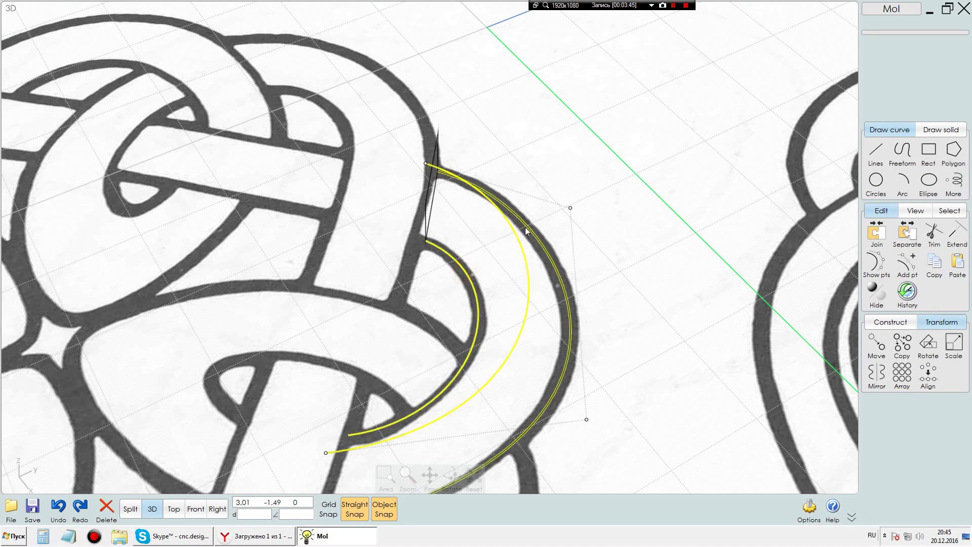
click(607, 253)
click(431, 207)
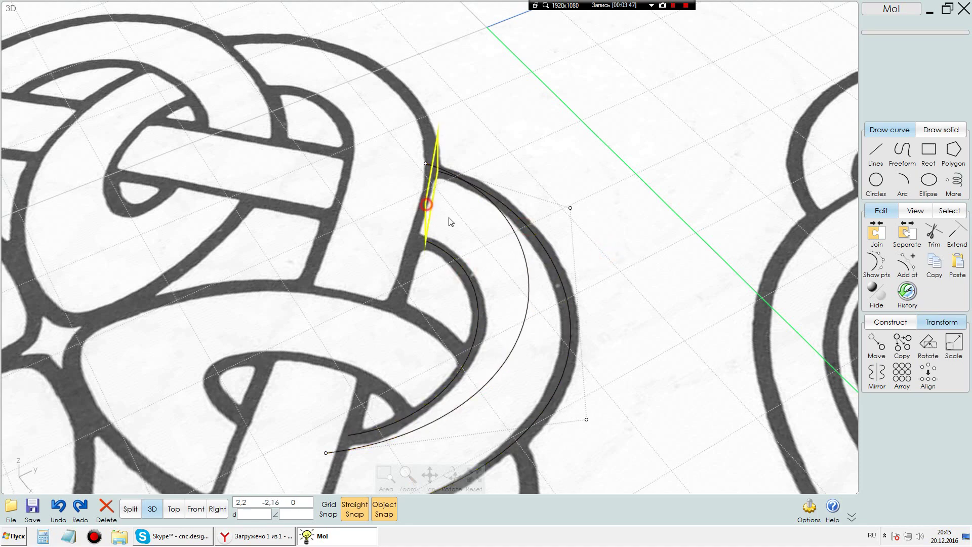
right_drag(450, 217, 682, 282)
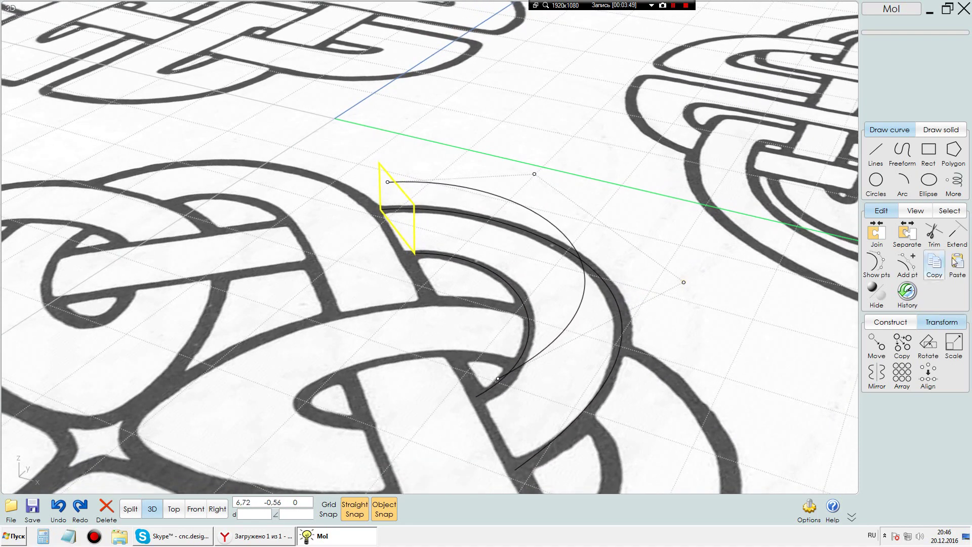
click(922, 211)
click(950, 210)
click(898, 260)
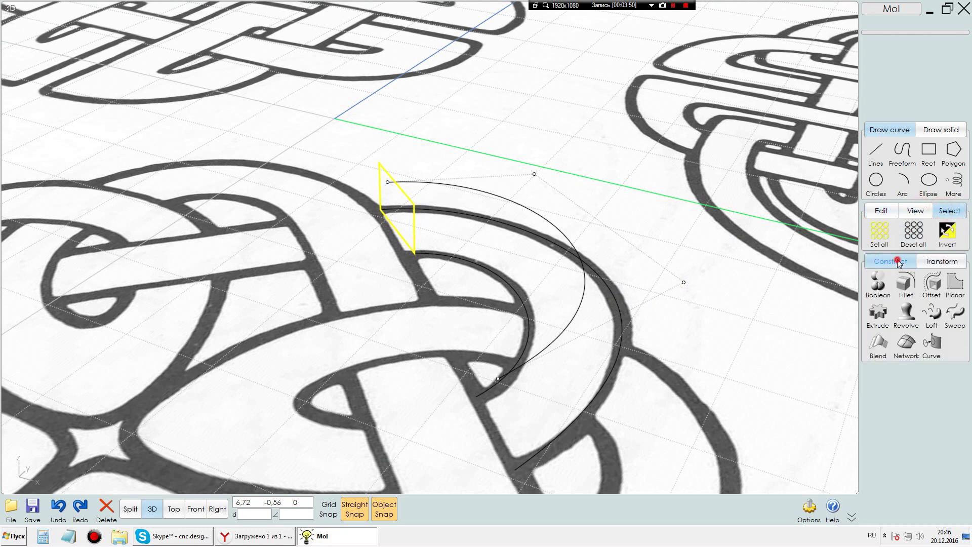
click(955, 315)
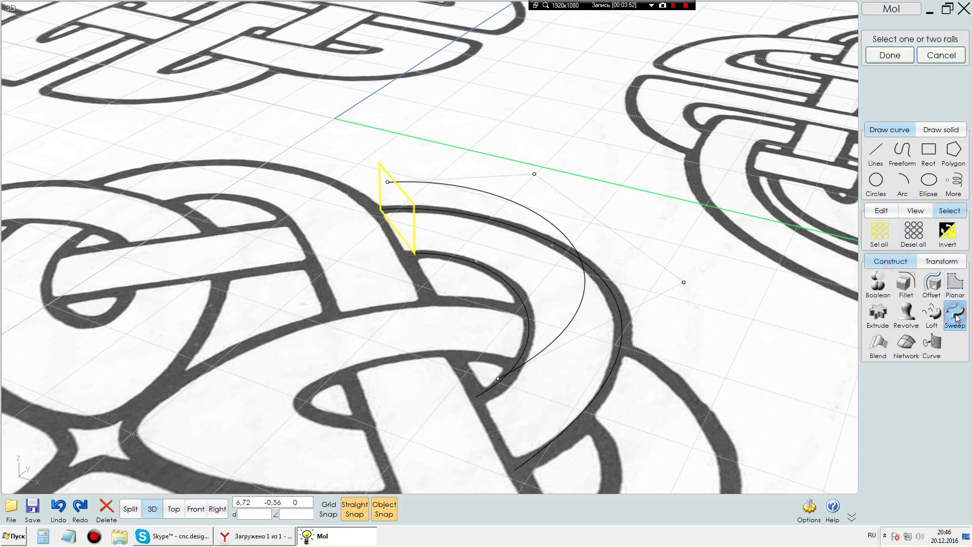
click(453, 258)
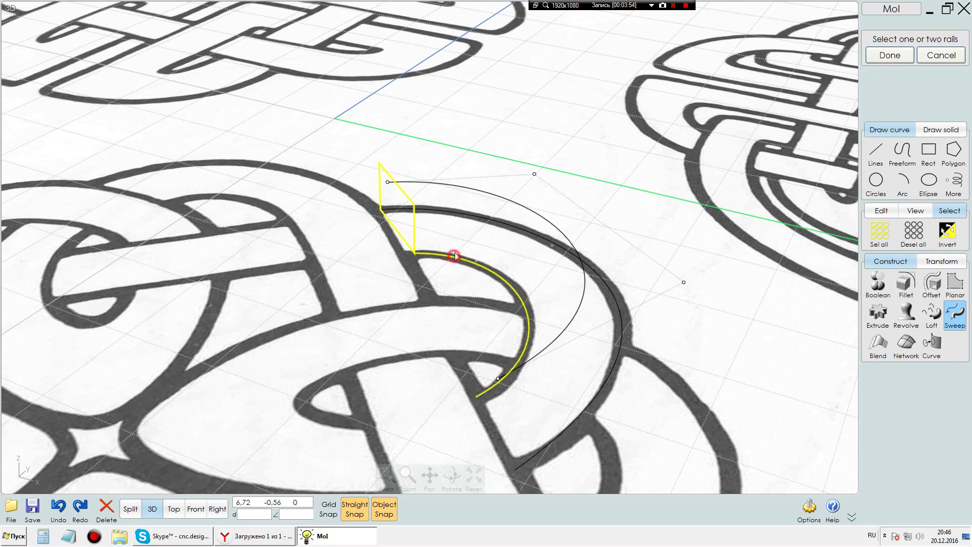
click(451, 213)
key(Return)
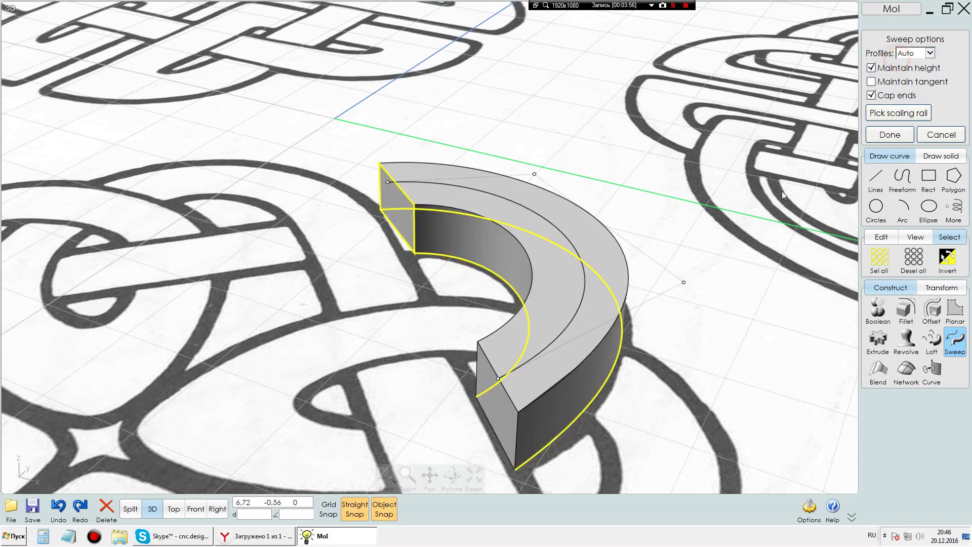
- Set the sweep's profiles to Exact and turn off Cap ends
right_drag(694, 280, 775, 267)
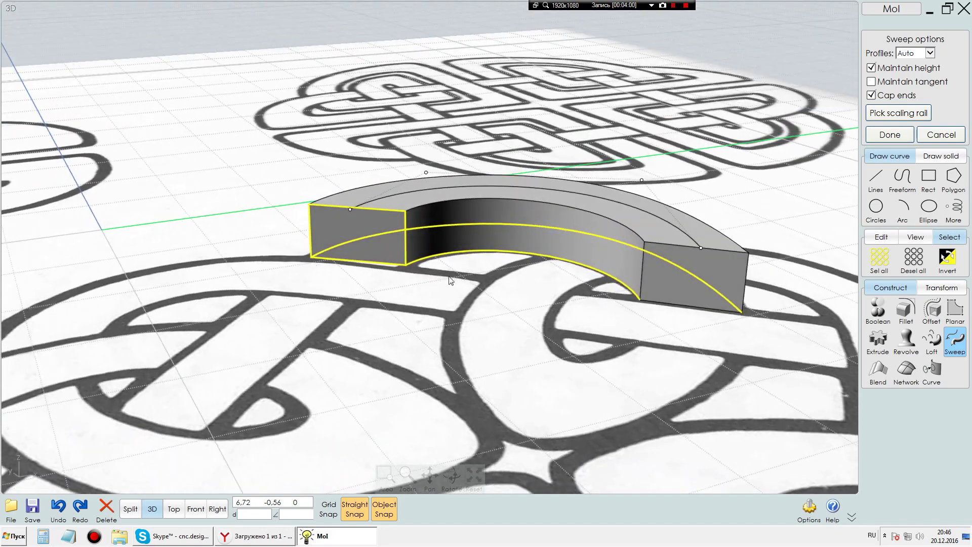
scroll(451, 280, up, 3)
scroll(465, 285, down, 2)
right_drag(466, 342, 482, 349)
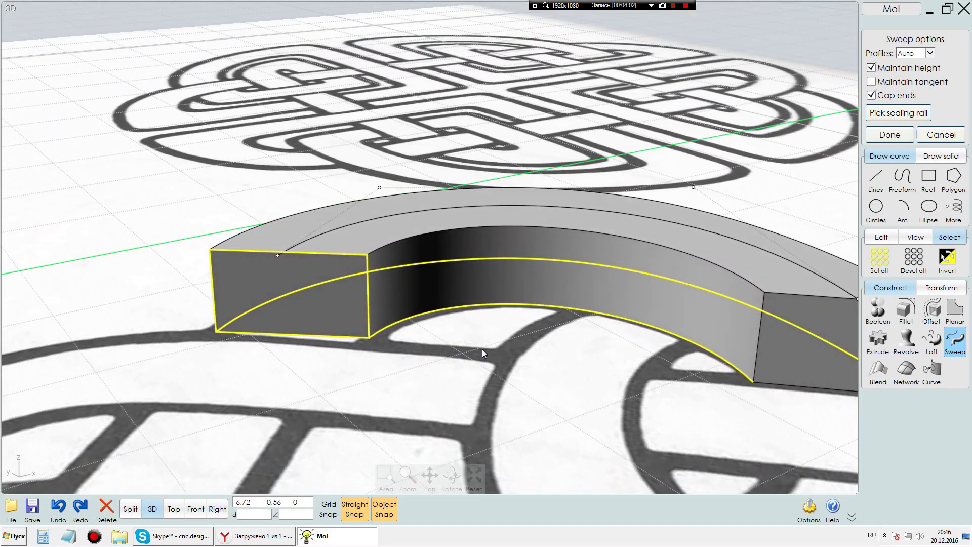
click(929, 54)
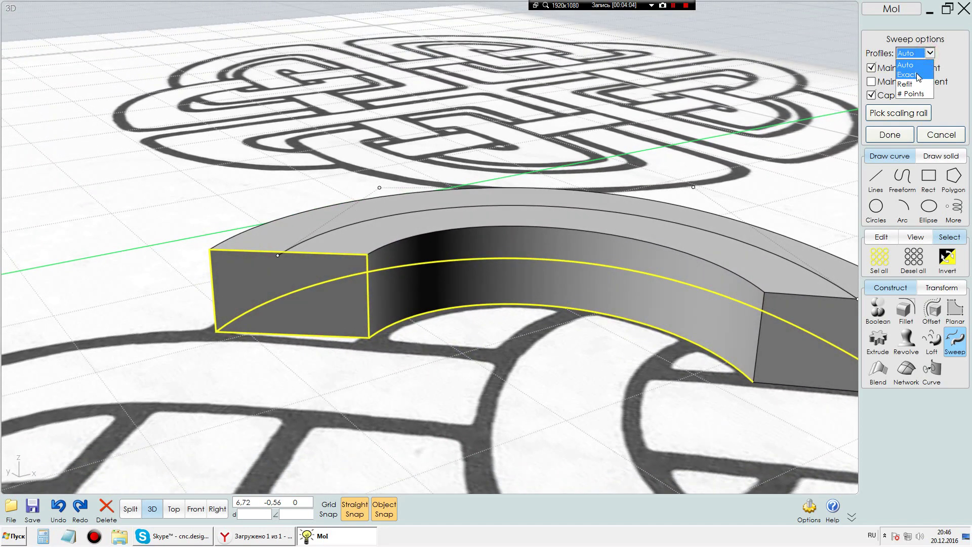
click(919, 76)
click(872, 95)
- Pick the raised centre curve as the scaling rail and finish the sweep
right_drag(583, 140, 611, 145)
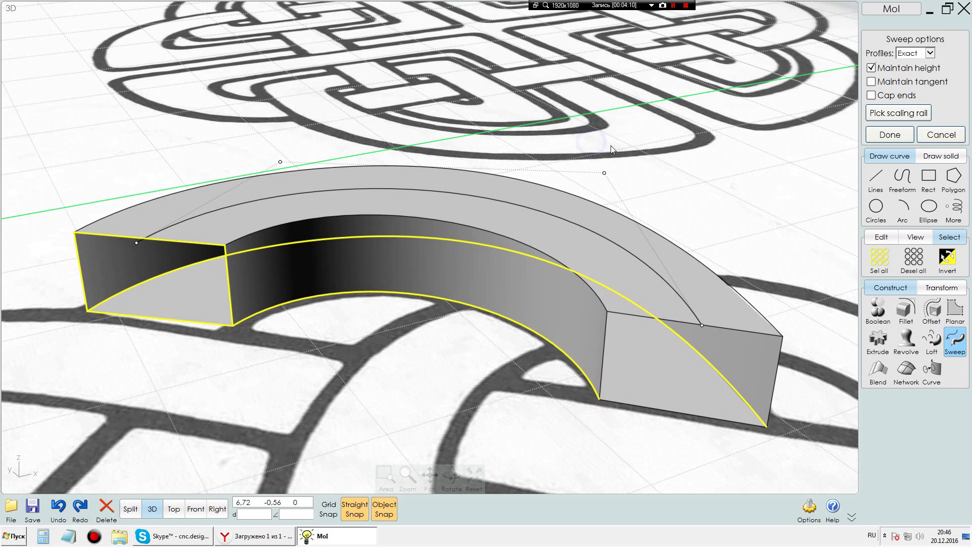
click(887, 115)
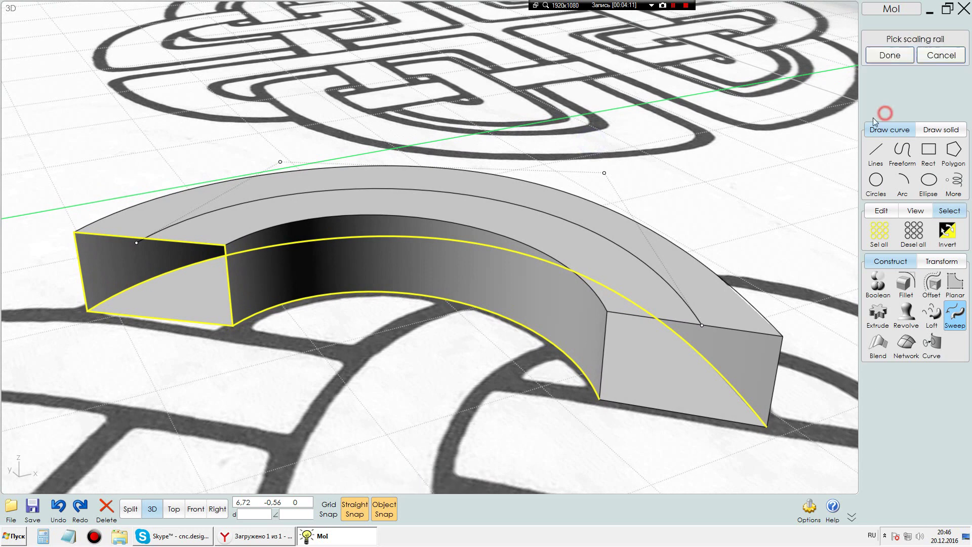
click(448, 193)
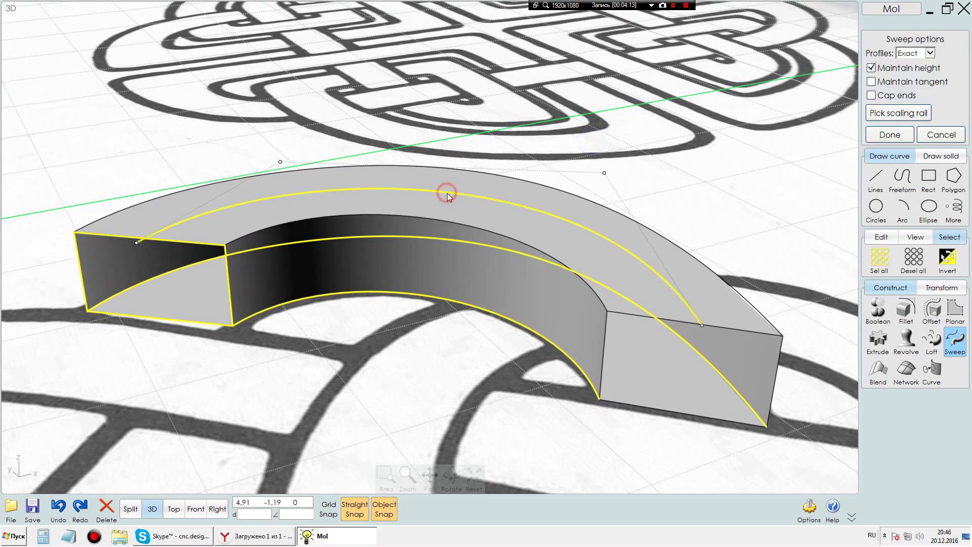
click(890, 134)
click(560, 96)
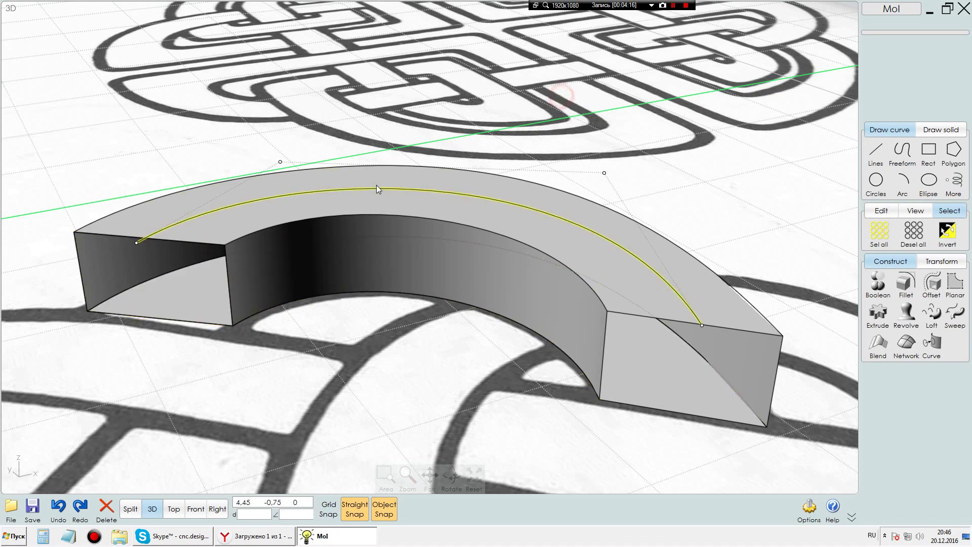
- Lower the centre curve's end control point at the profile rectangle by about 0.46 in the Front view, sloping the band down there
click(136, 243)
click(458, 299)
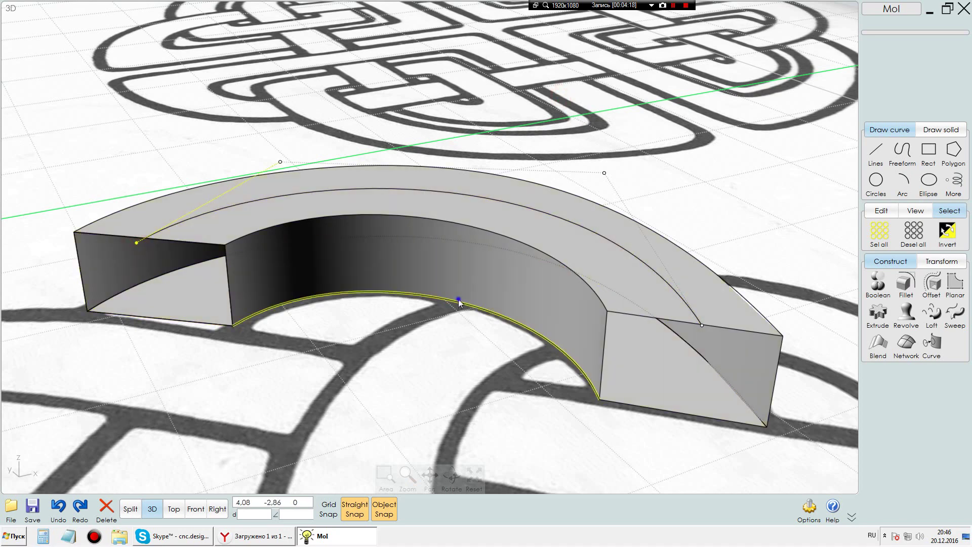
right_drag(458, 299, 243, 292)
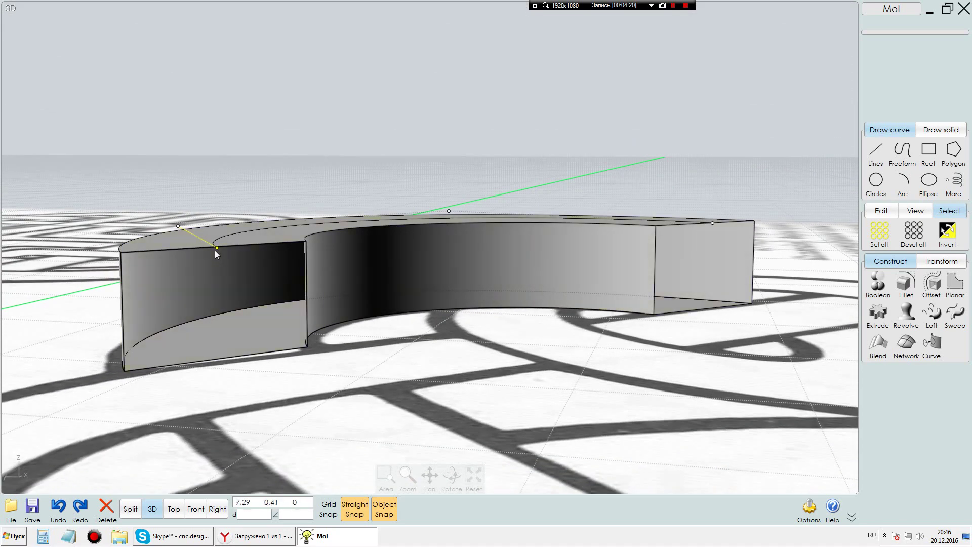
click(195, 510)
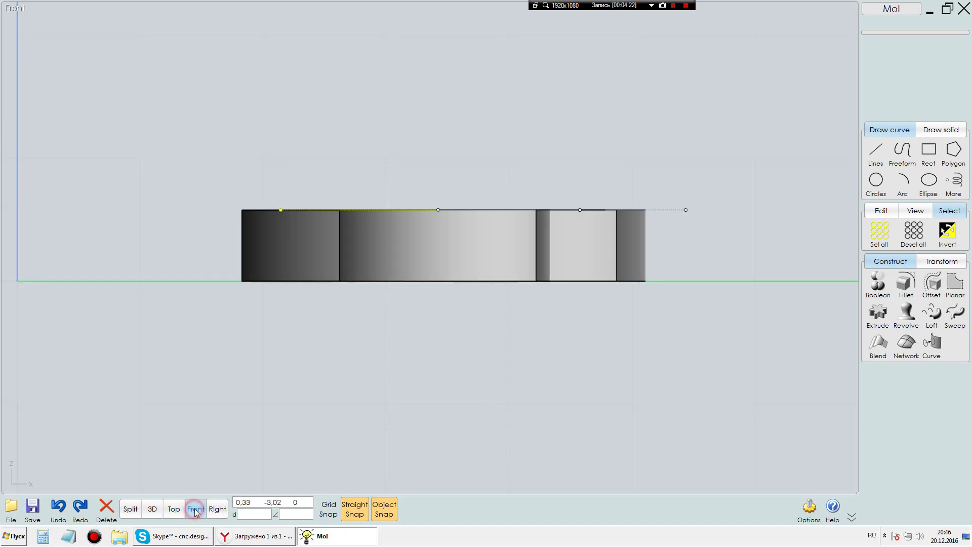
click(280, 209)
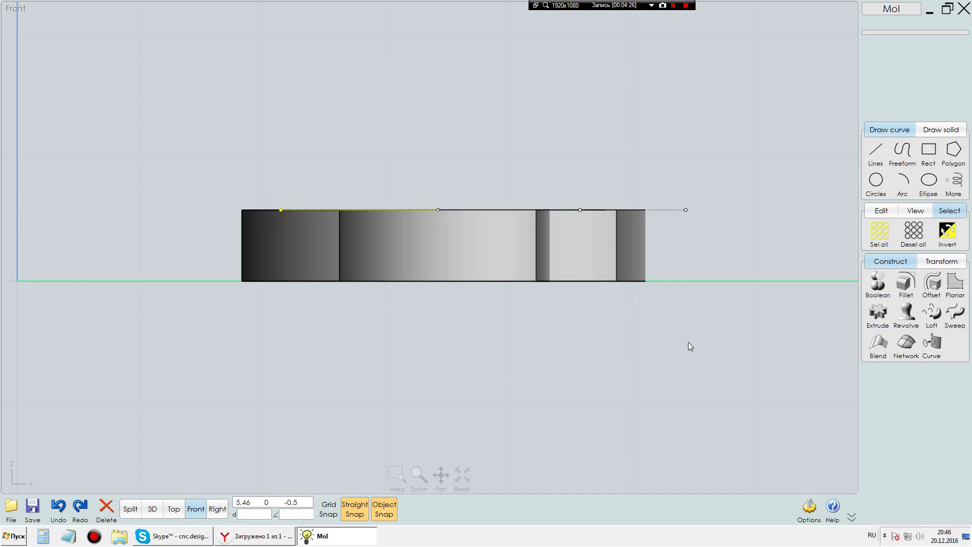
click(959, 216)
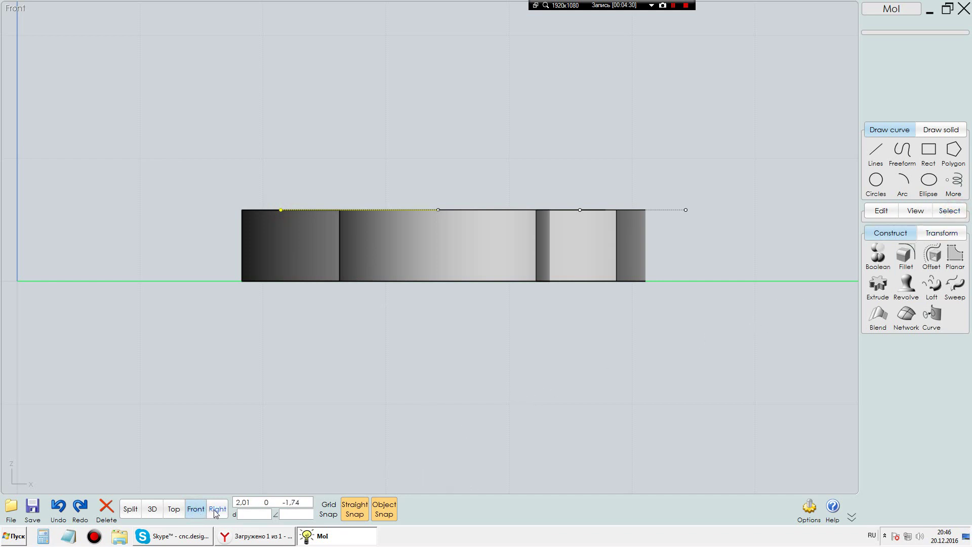
drag(280, 209, 280, 266)
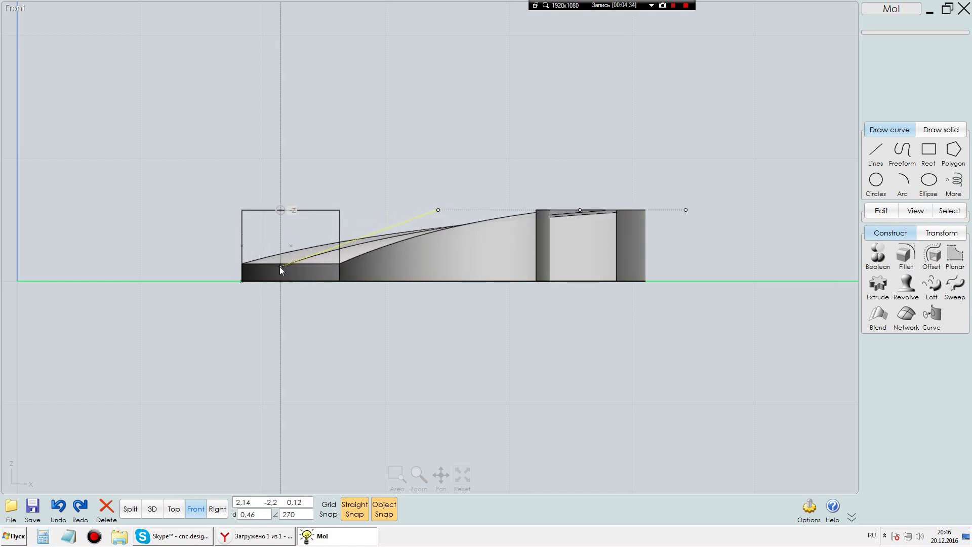
click(152, 509)
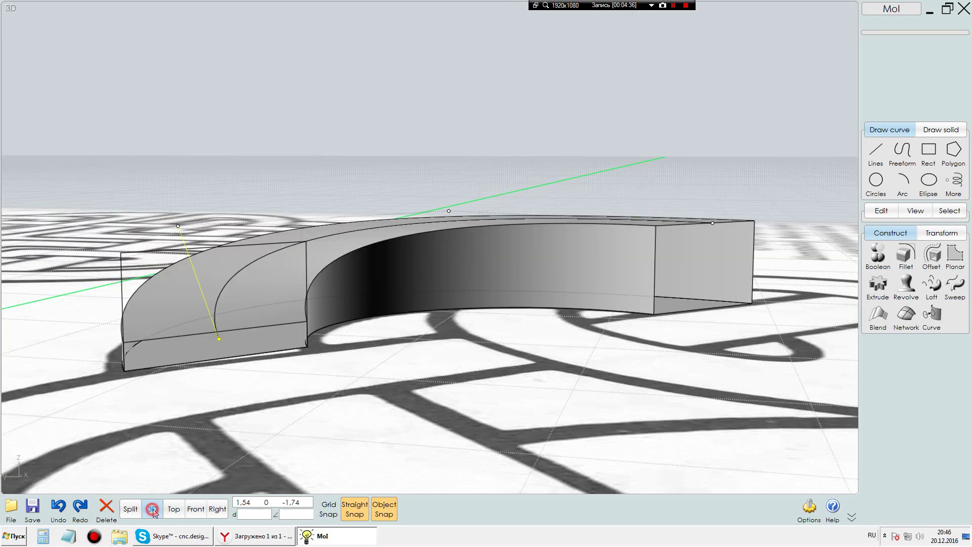
scroll(467, 412, up, 5)
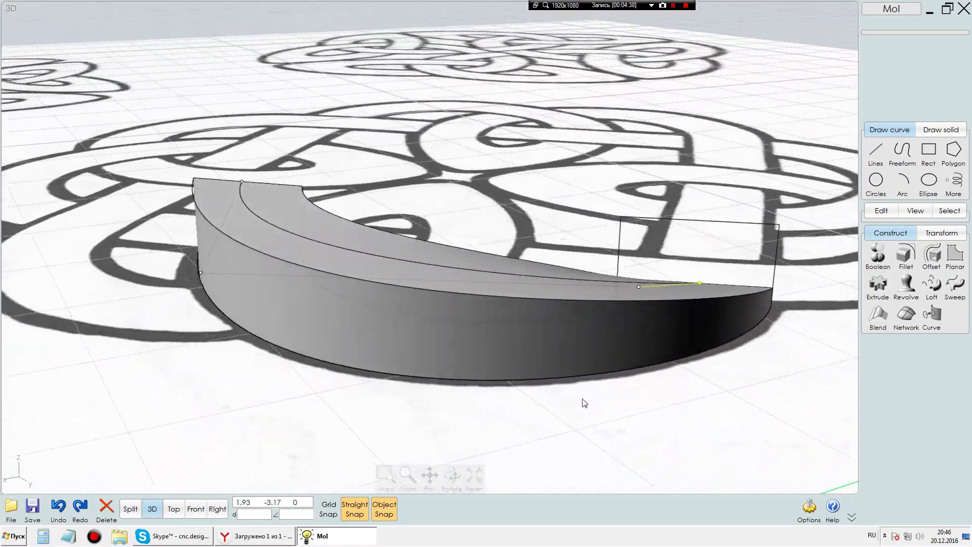